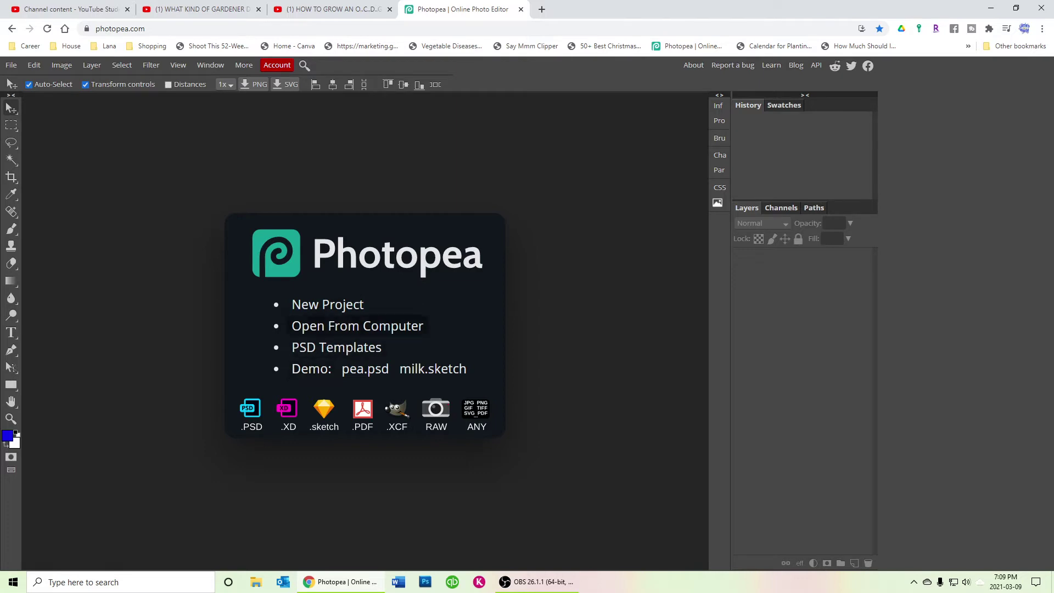
Open the YouTubeChannel PSD file from the images folder on the computer.
click(357, 326)
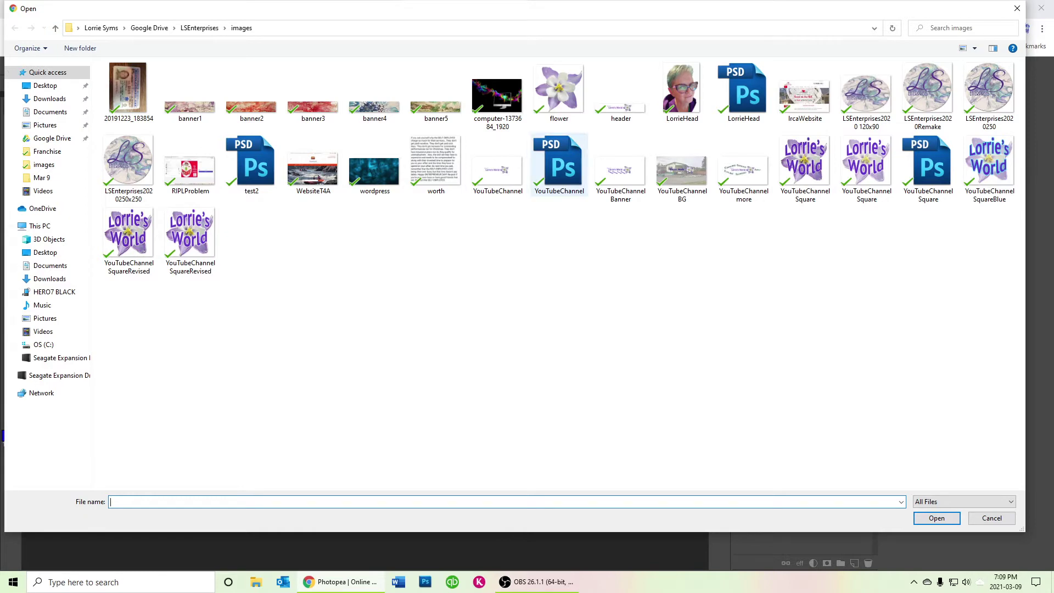
double_click(559, 165)
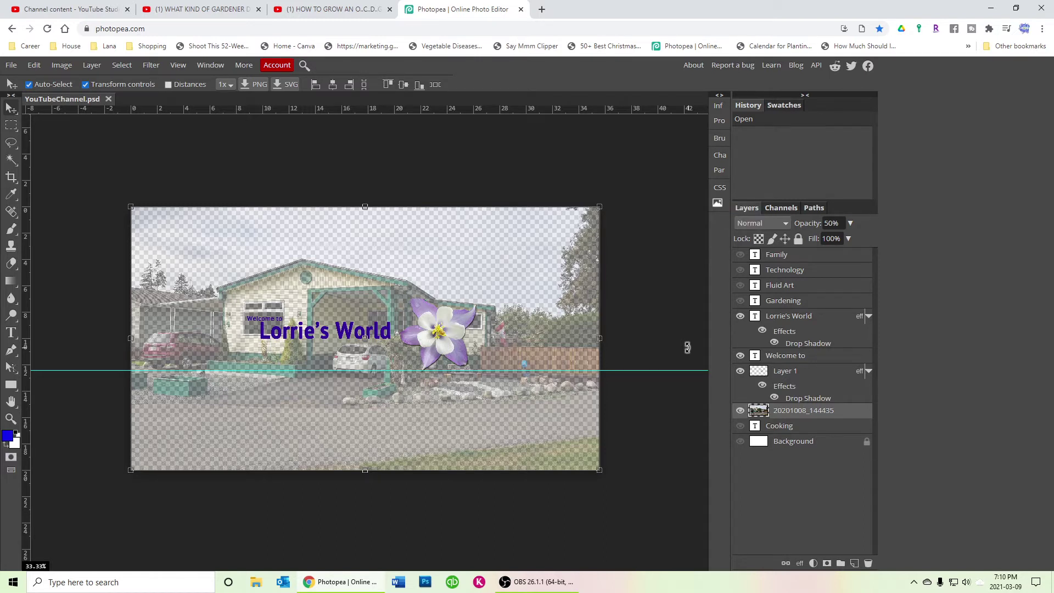
Hide the channel title text, the Welcome to text and the flower on Layer 1.
click(740, 316)
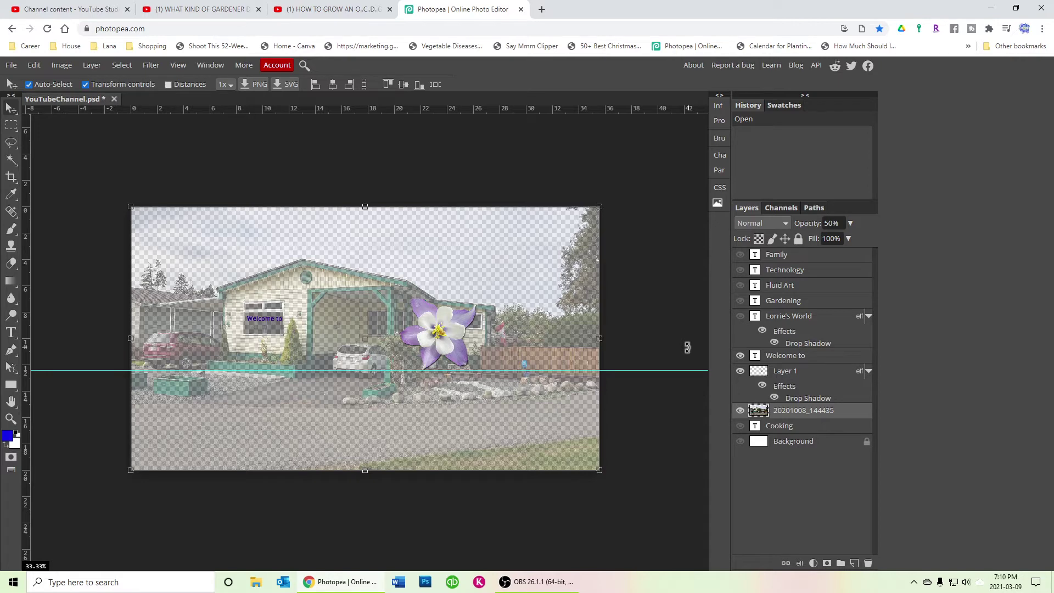
click(740, 356)
click(739, 371)
Show the Technology, Gardening, Family and Cooking text layers together with Layer 1 and the Welcome to text.
click(740, 270)
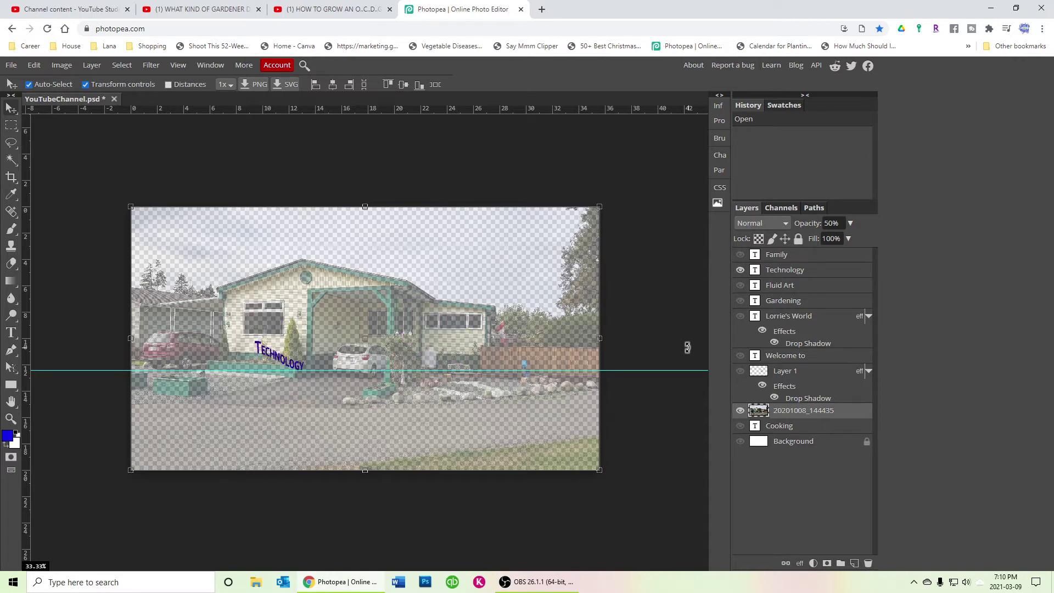
click(740, 301)
click(739, 255)
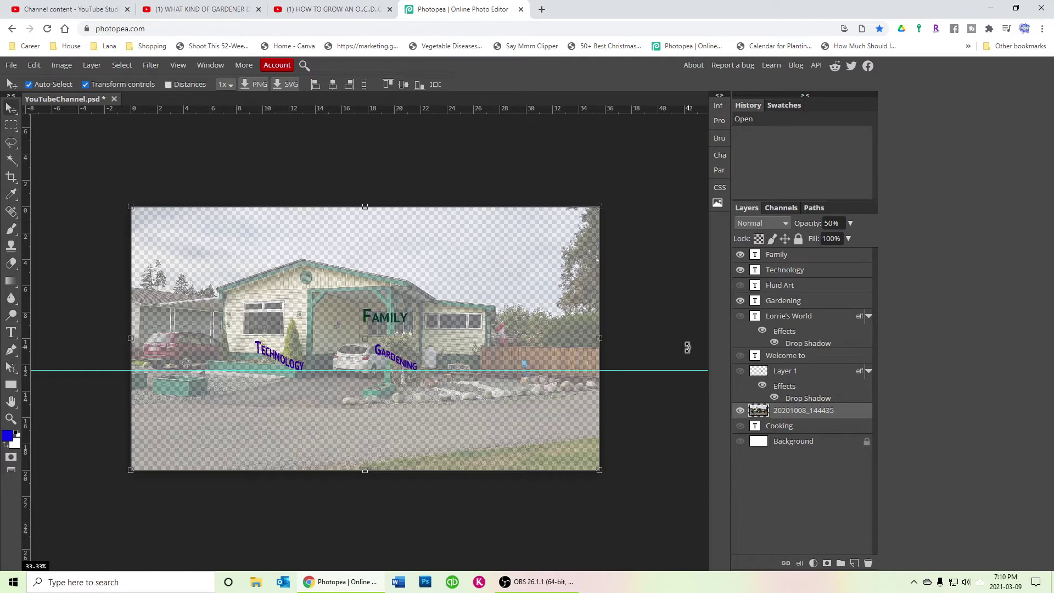
click(740, 371)
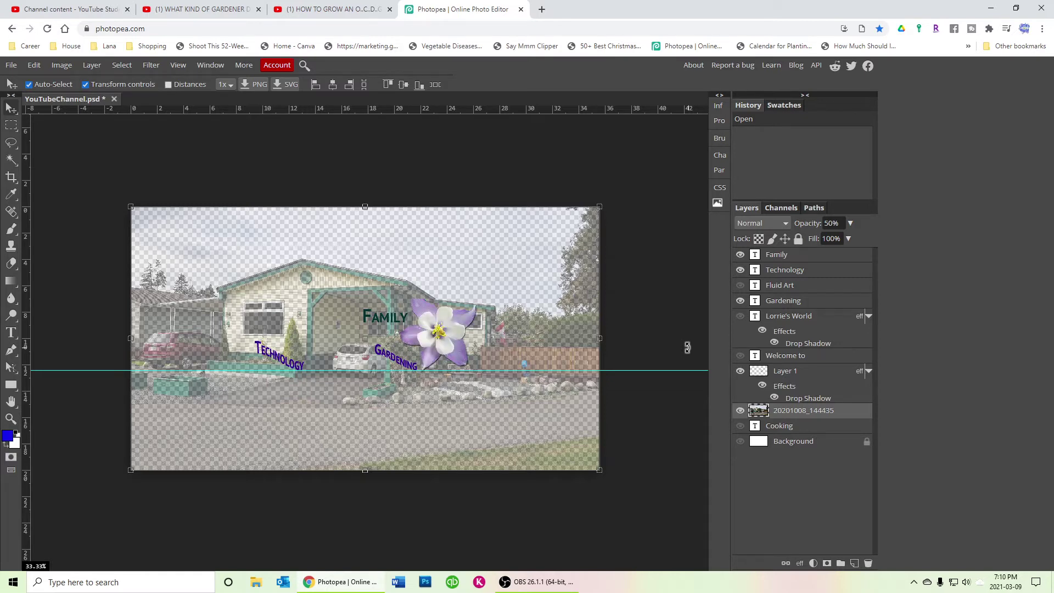
click(739, 355)
click(740, 425)
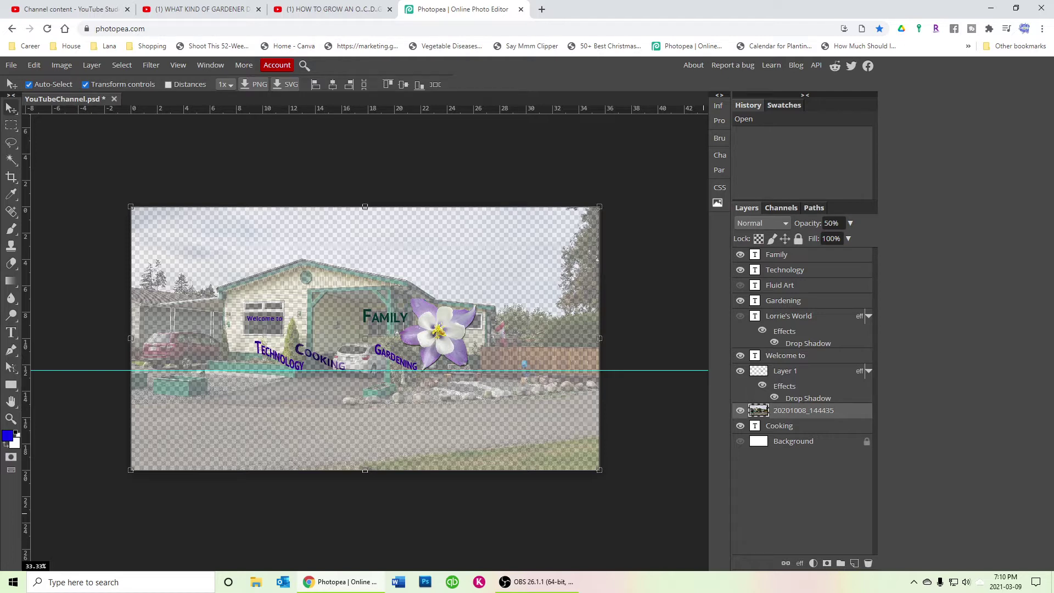
Hide the Technology, Family, Gardening and Cooking text layers, and show the channel title text again.
click(740, 270)
click(740, 254)
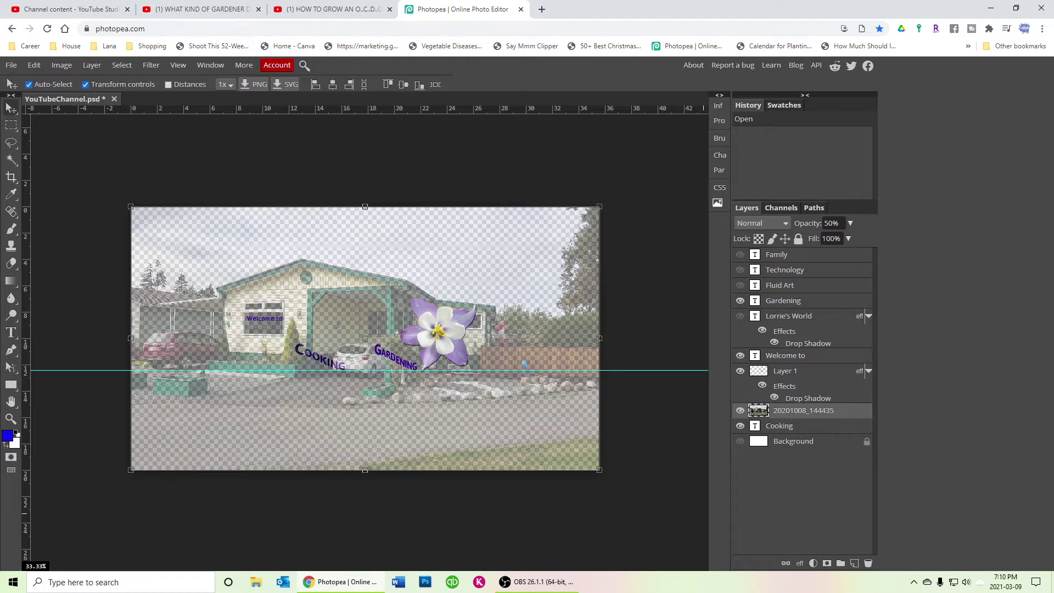
click(739, 300)
click(740, 316)
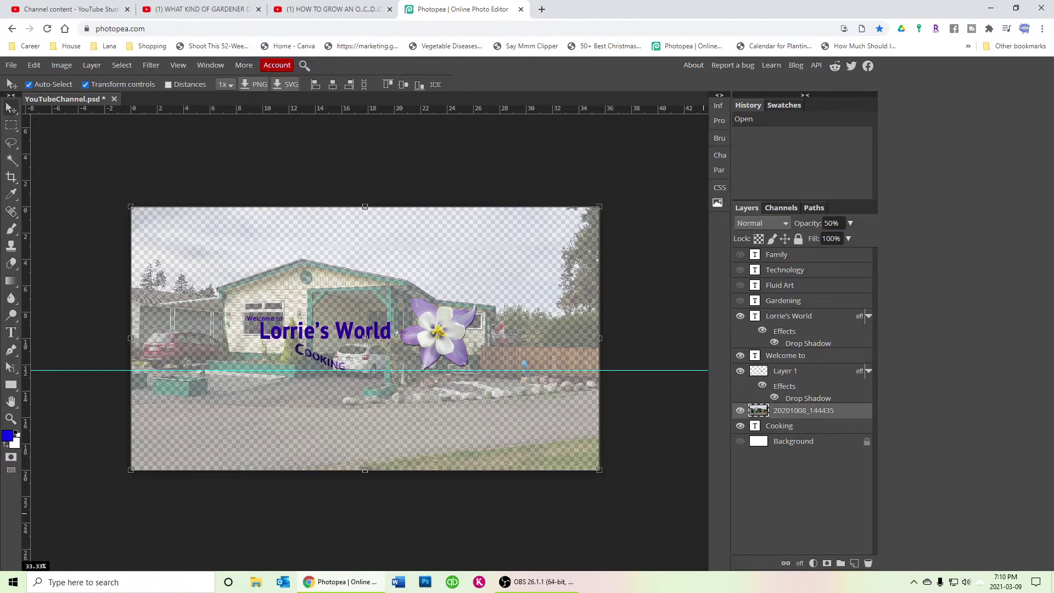
click(740, 426)
Deselect the photo layer, and switch to the Artboard Tool and back to the Move Tool.
click(67, 134)
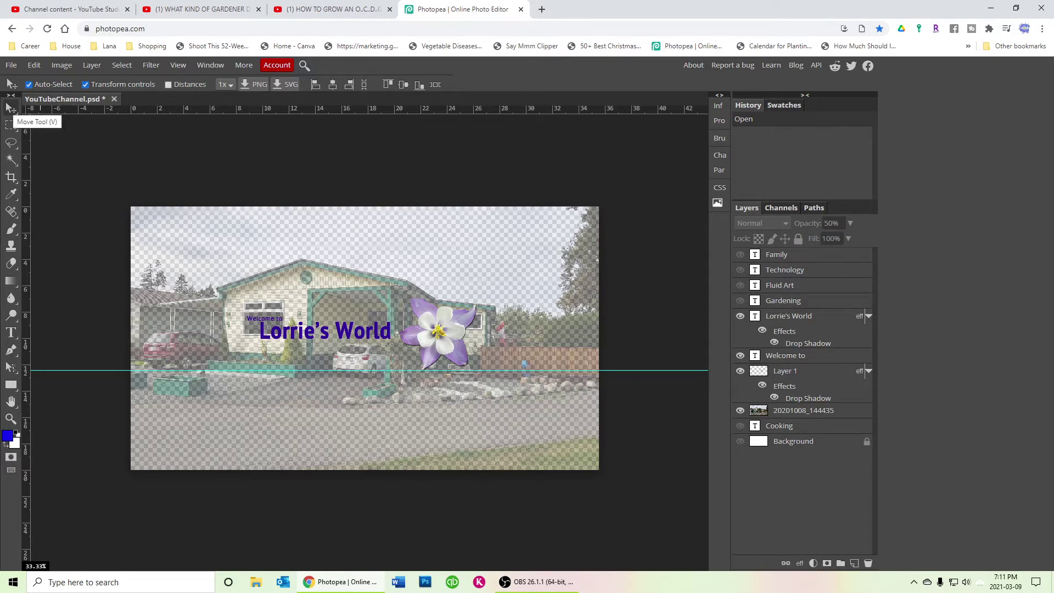
right_click(11, 108)
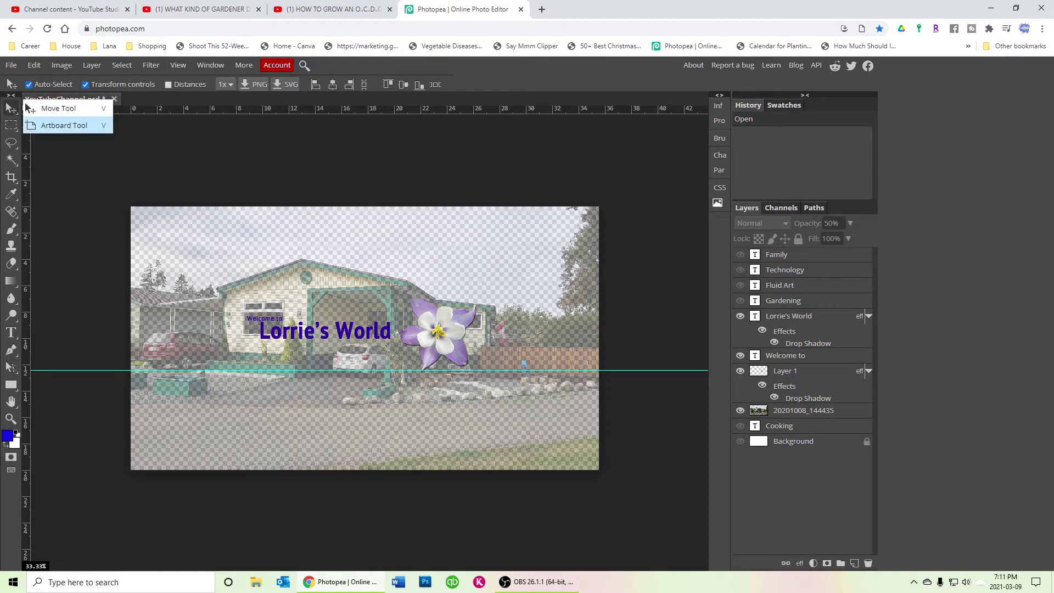
click(60, 126)
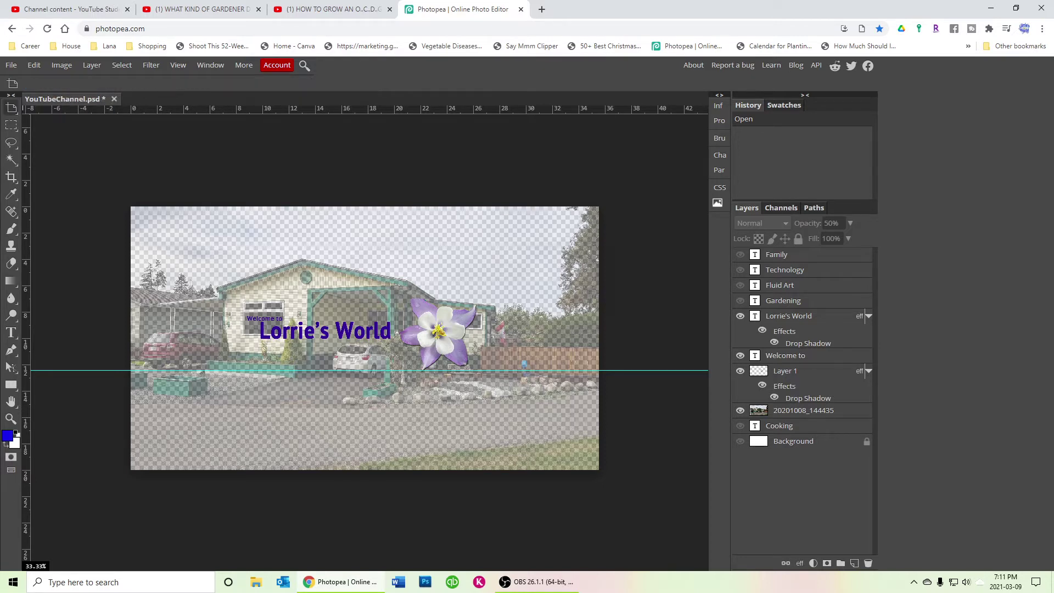
right_click(11, 109)
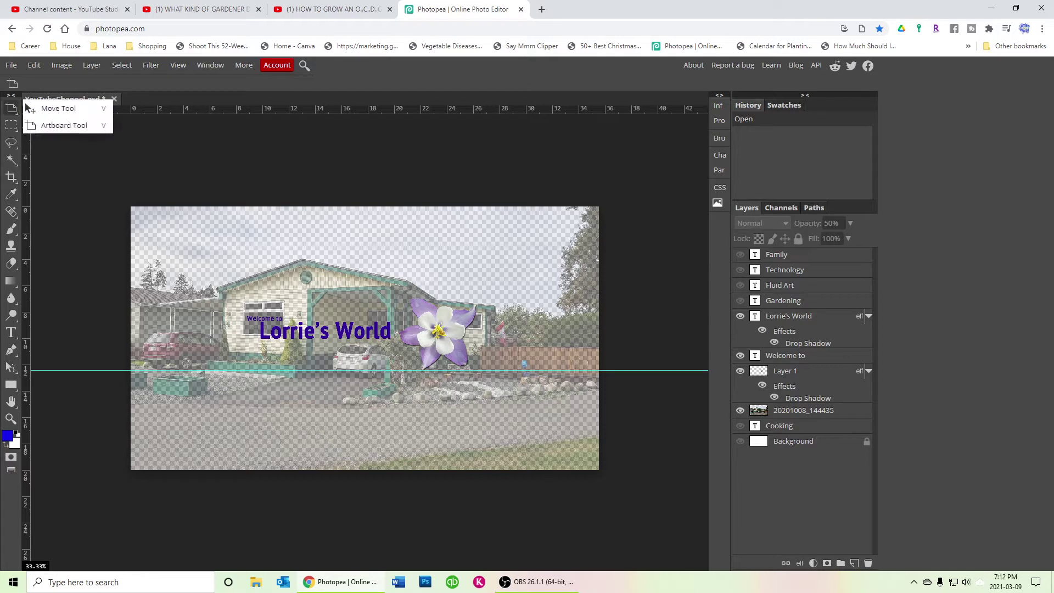
click(52, 107)
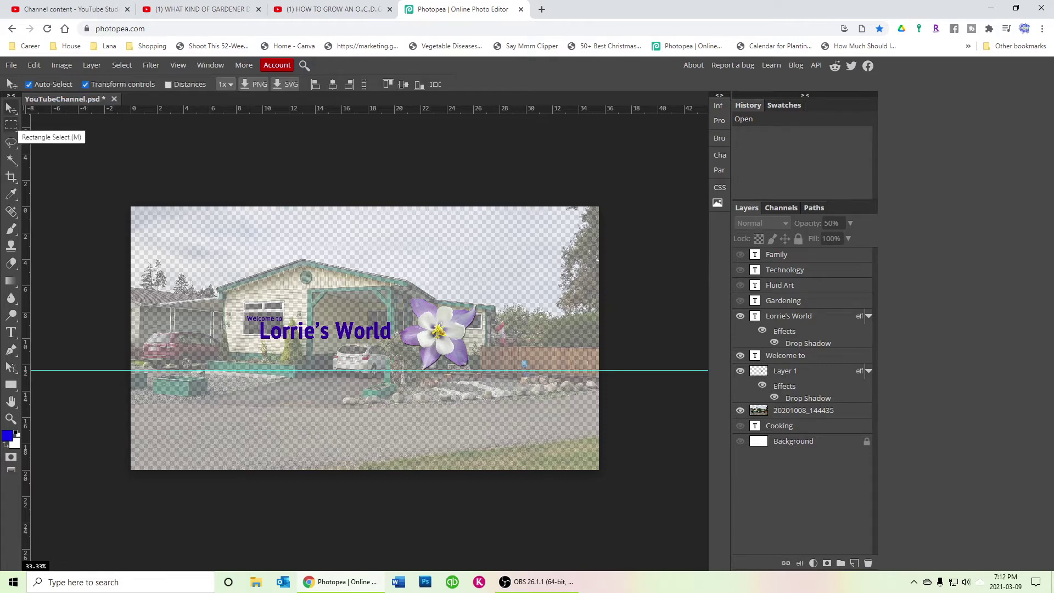
Draw four trial elliptical selections over the banner with Ellipse Select, and clear the selection.
right_click(11, 125)
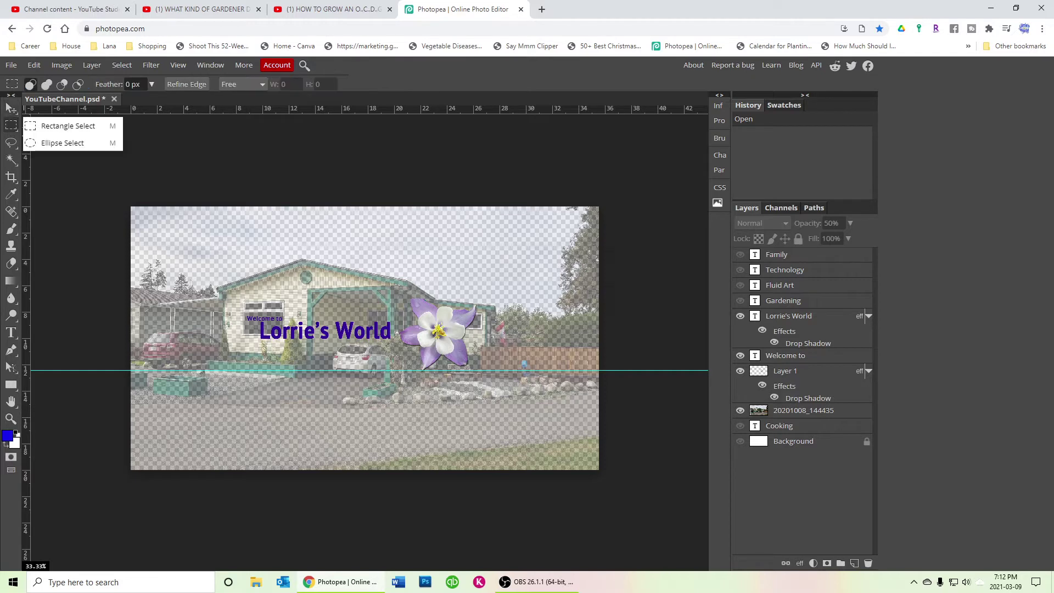
click(62, 142)
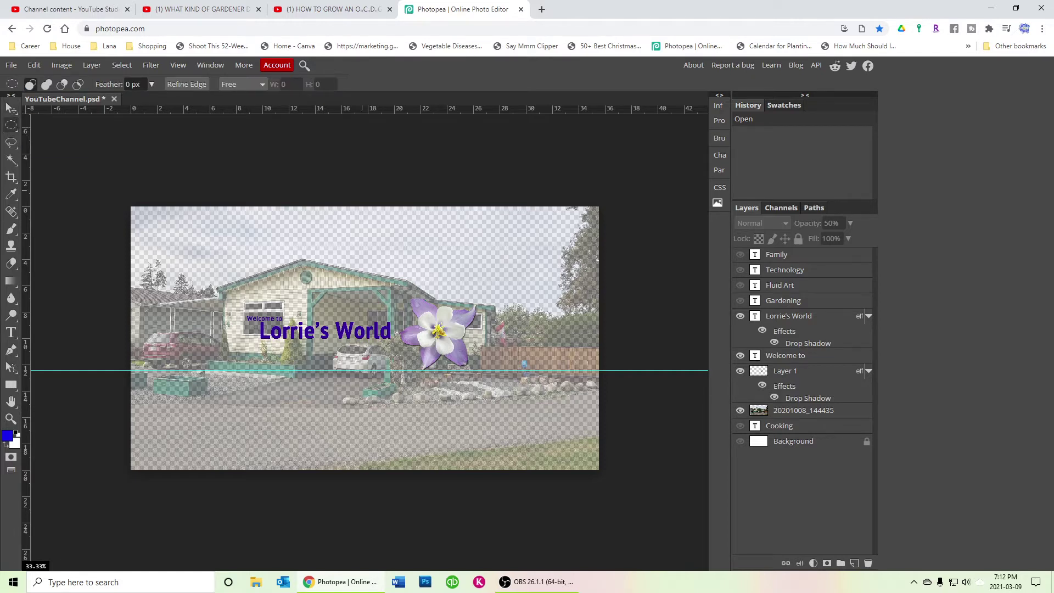
drag(225, 235, 510, 426)
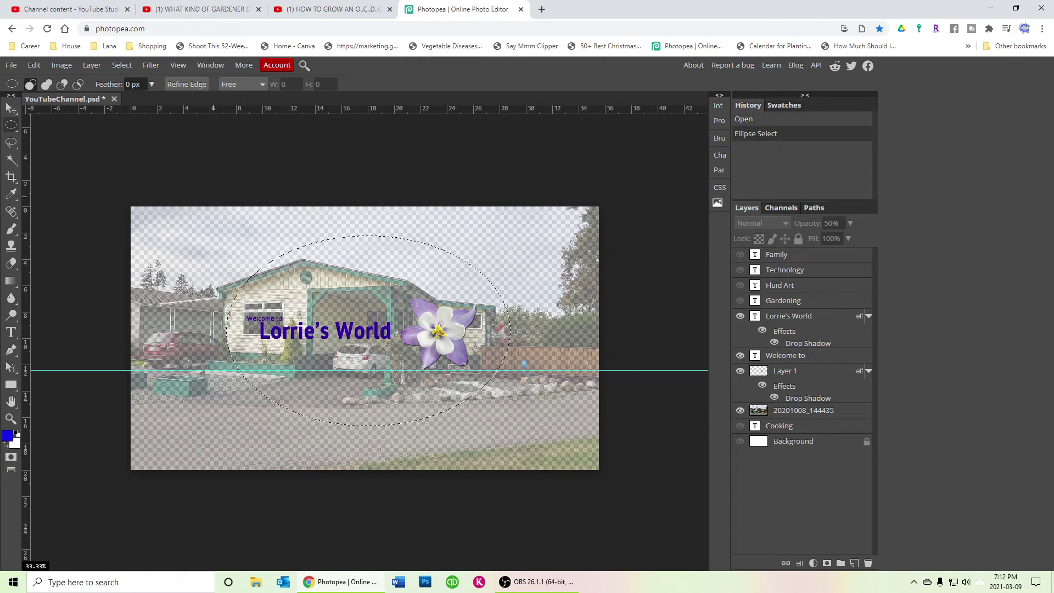
drag(188, 217, 293, 334)
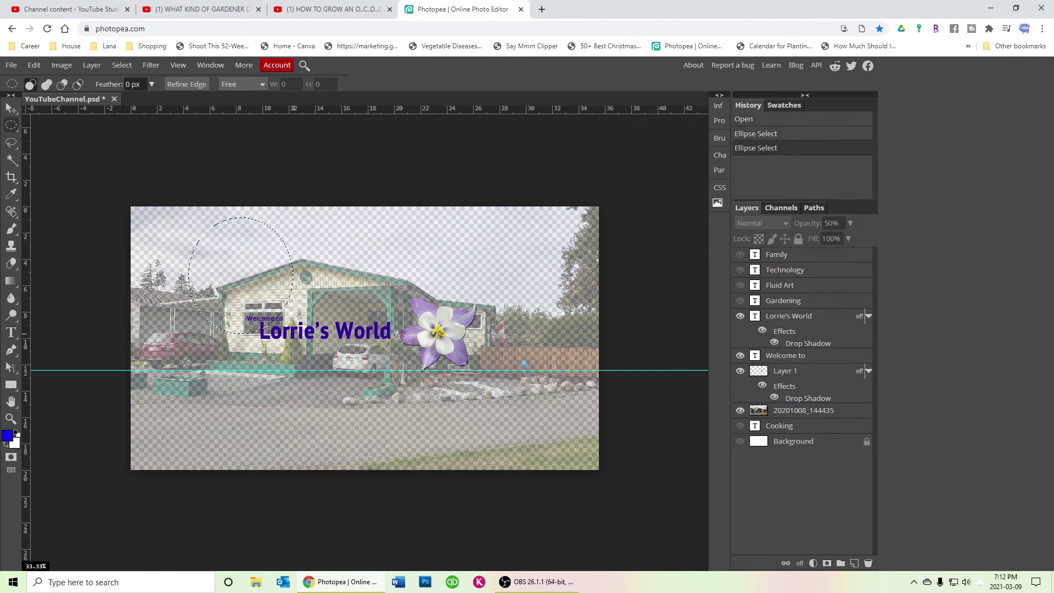
drag(318, 254, 510, 366)
drag(229, 238, 404, 408)
key(ctrl+d)
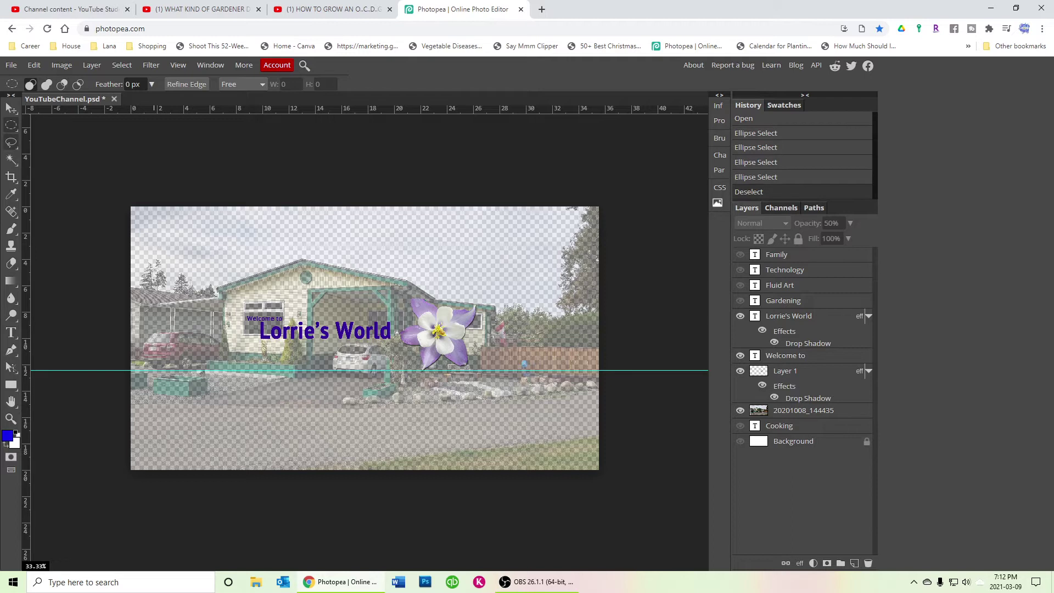
Look through the variants of the Lasso Select and Magic Wand selection tools.
click(11, 142)
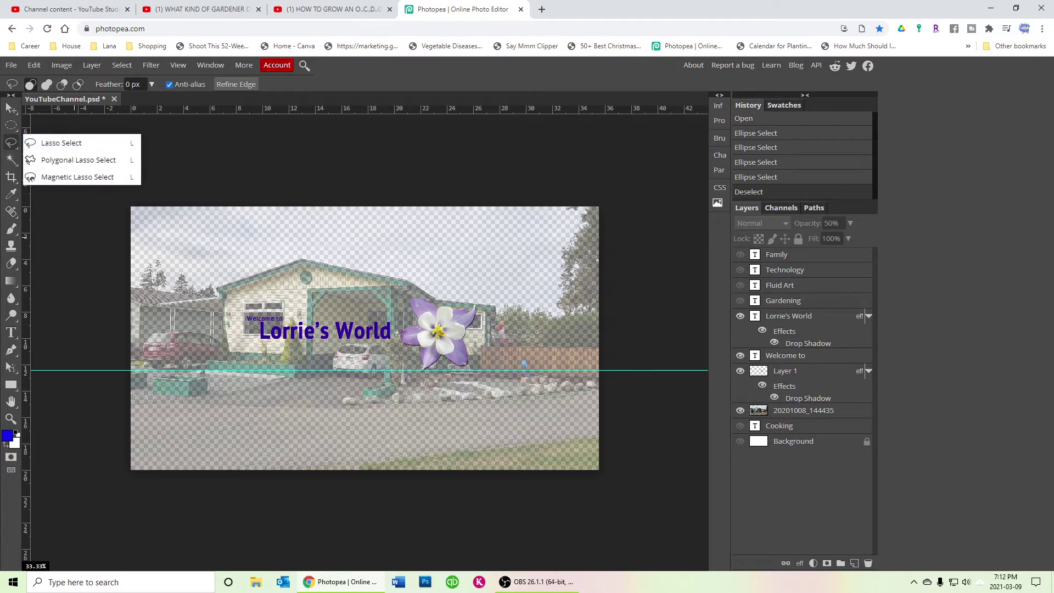
click(95, 213)
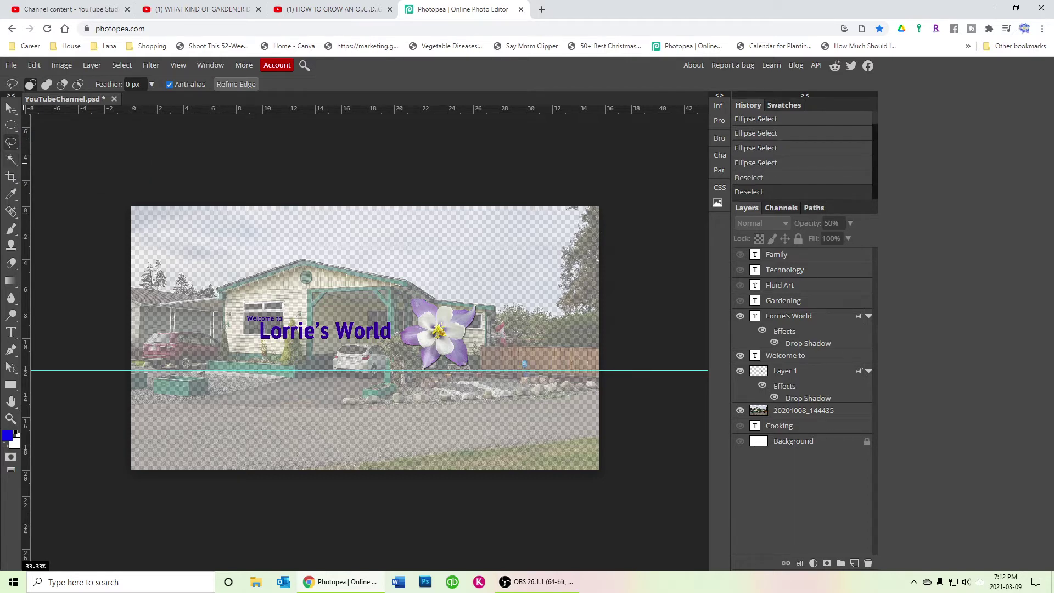
right_click(11, 159)
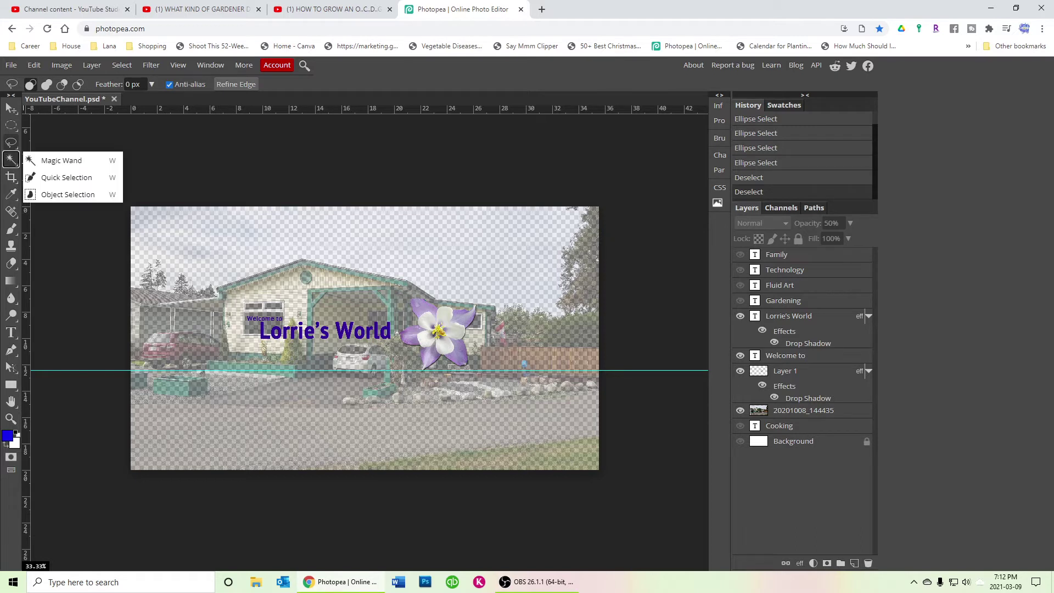
click(10, 159)
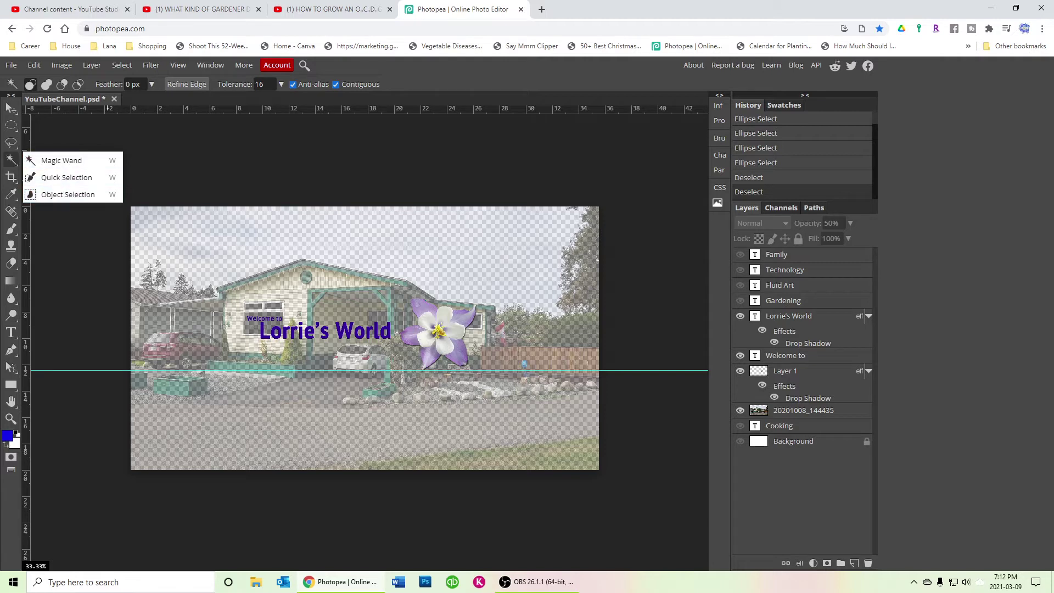
click(86, 247)
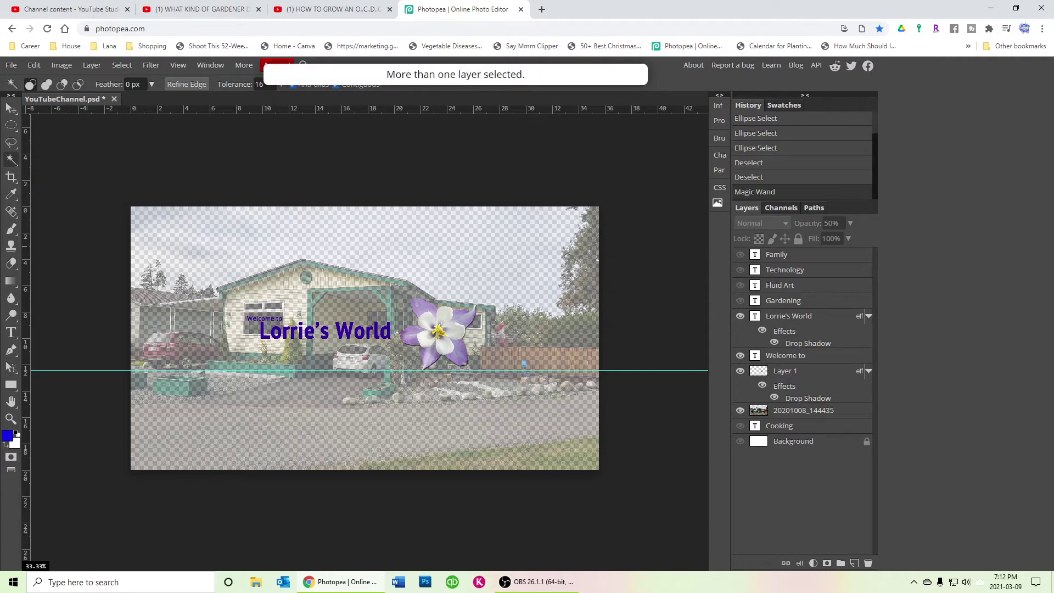
click(92, 156)
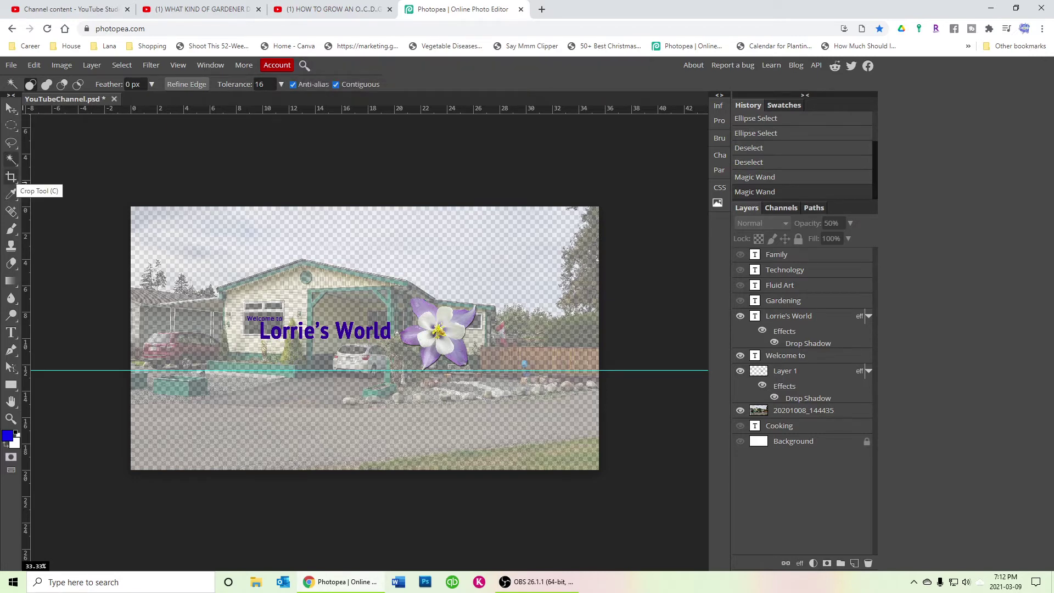
Examine the Crop, Eyedropper, Spot Healing Brush, Brush, Clone Stamp, Eraser, Gradient and Blur tools and their available variants.
click(11, 176)
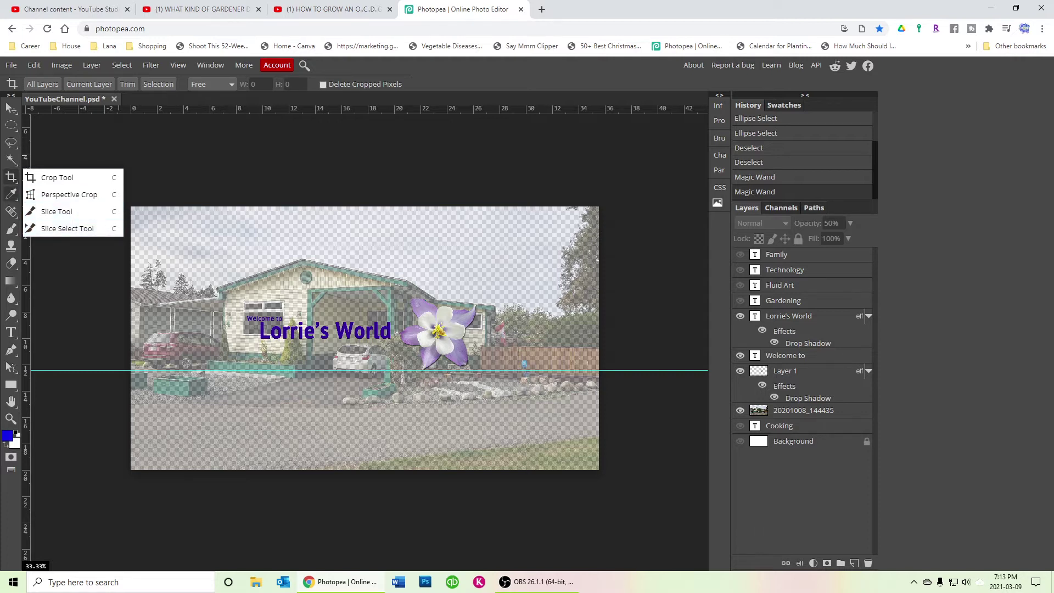
right_click(11, 193)
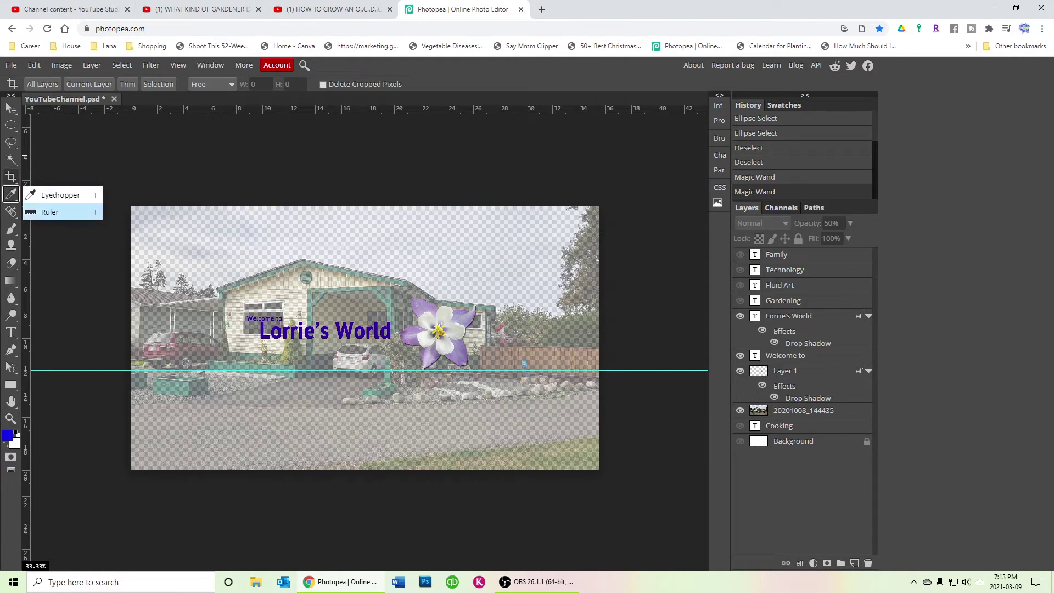
right_click(10, 210)
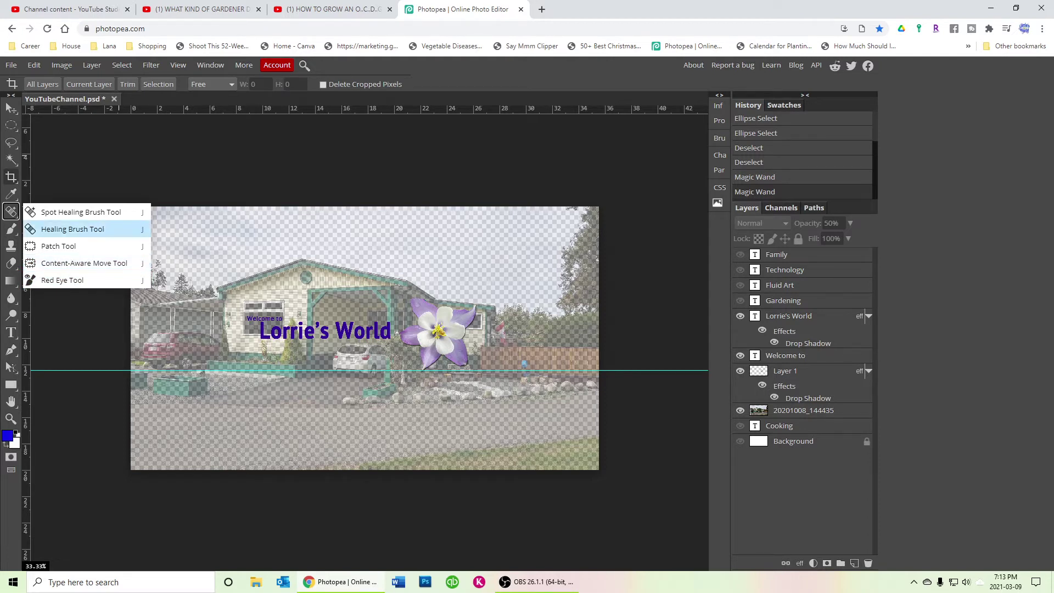
click(11, 228)
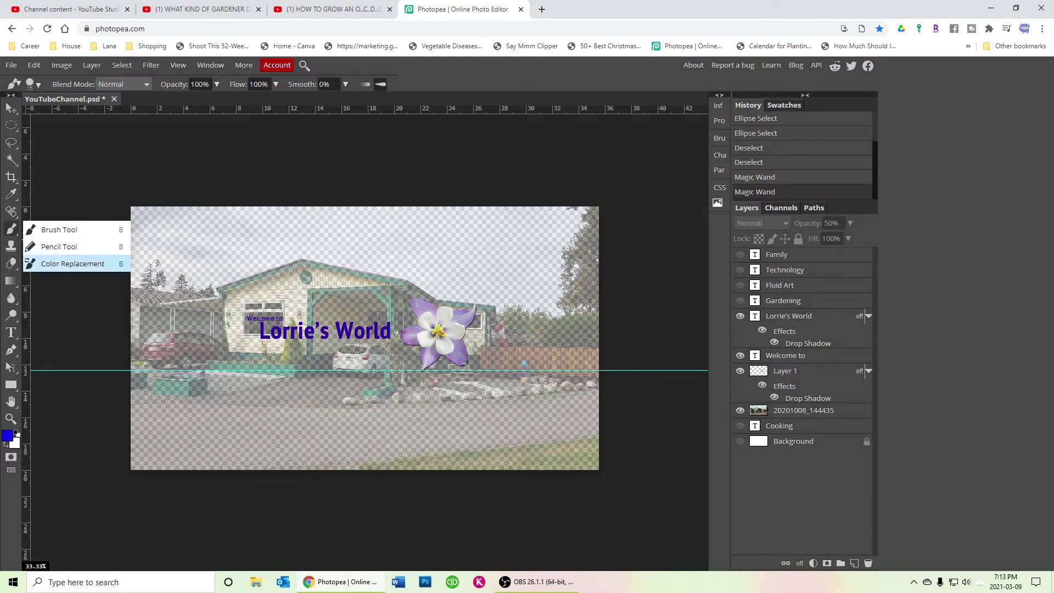
click(87, 317)
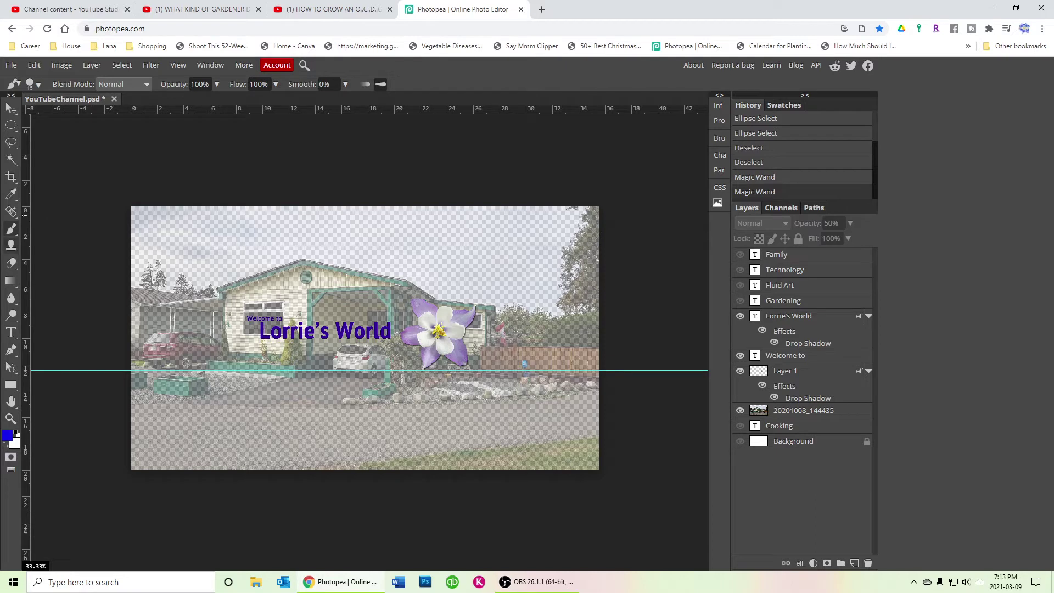
click(11, 246)
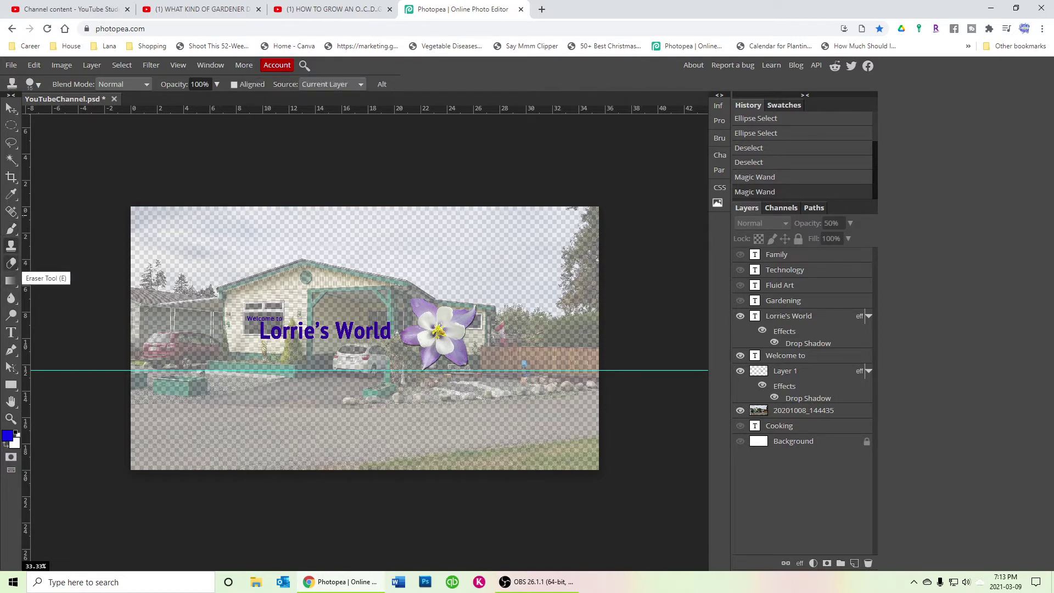
click(11, 263)
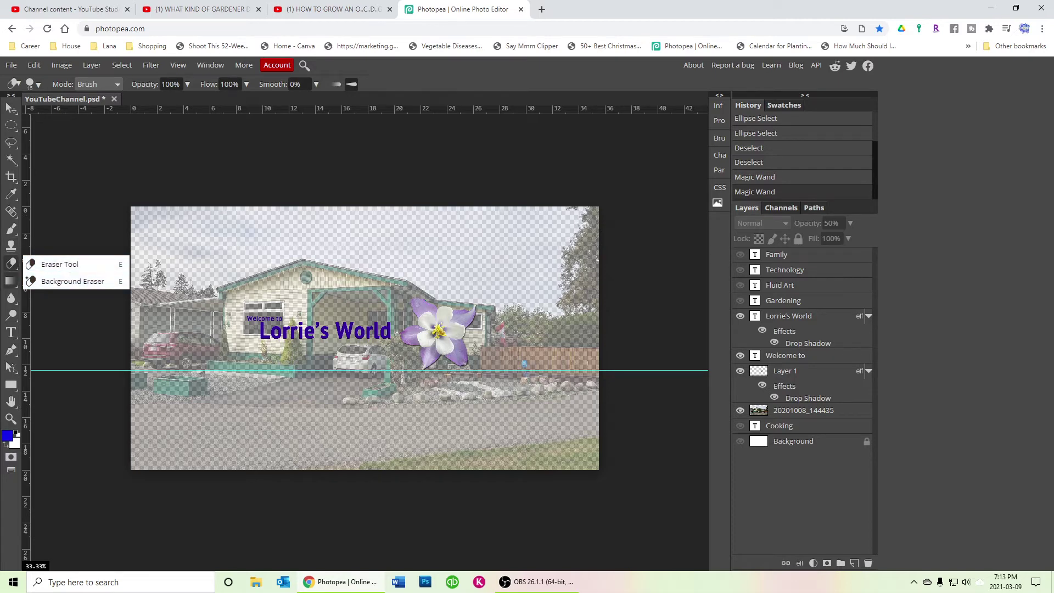
click(11, 280)
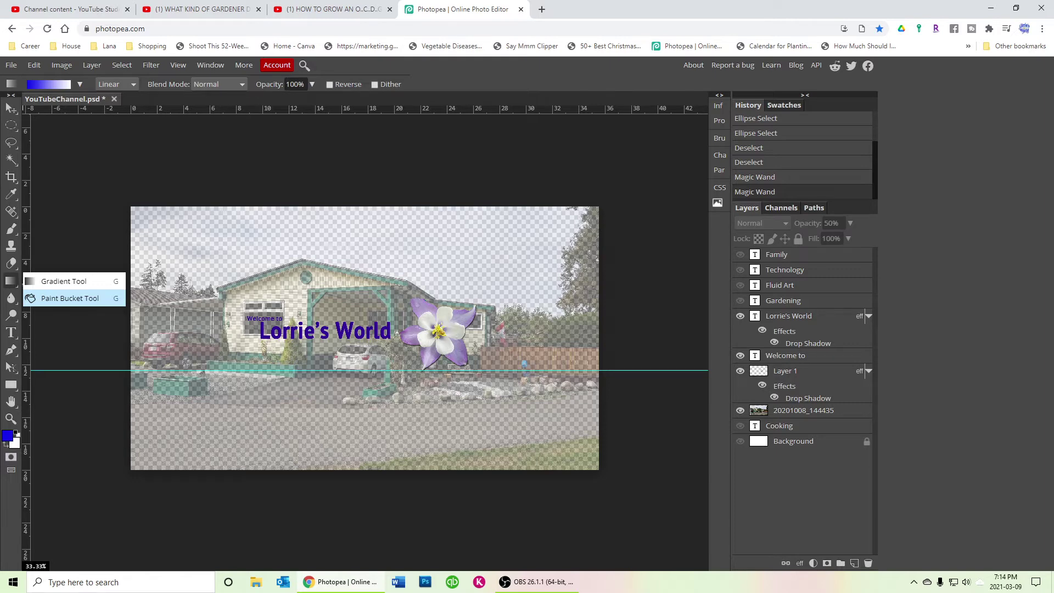
click(11, 298)
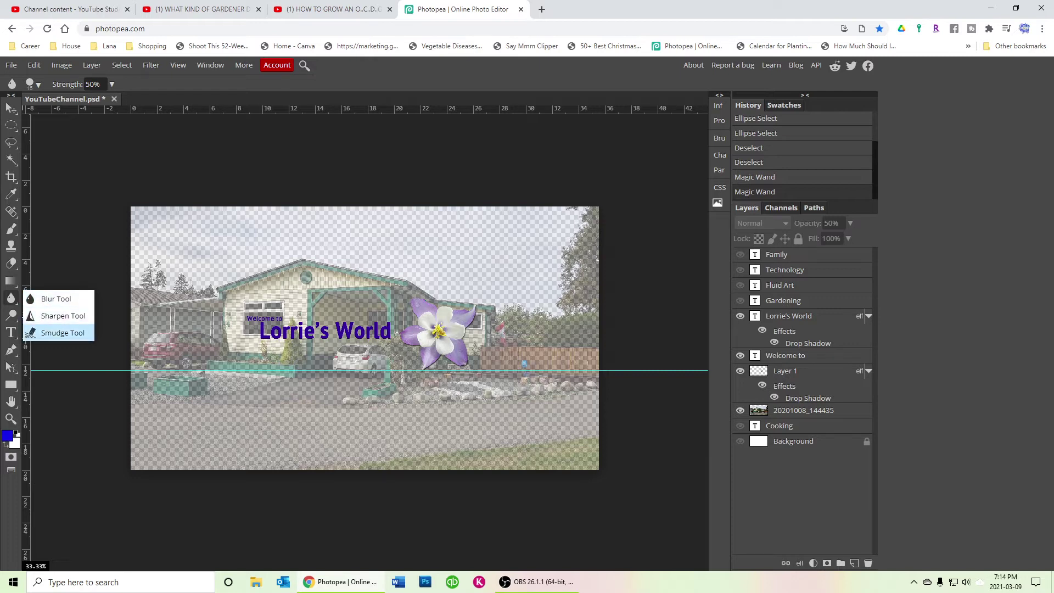
click(32, 269)
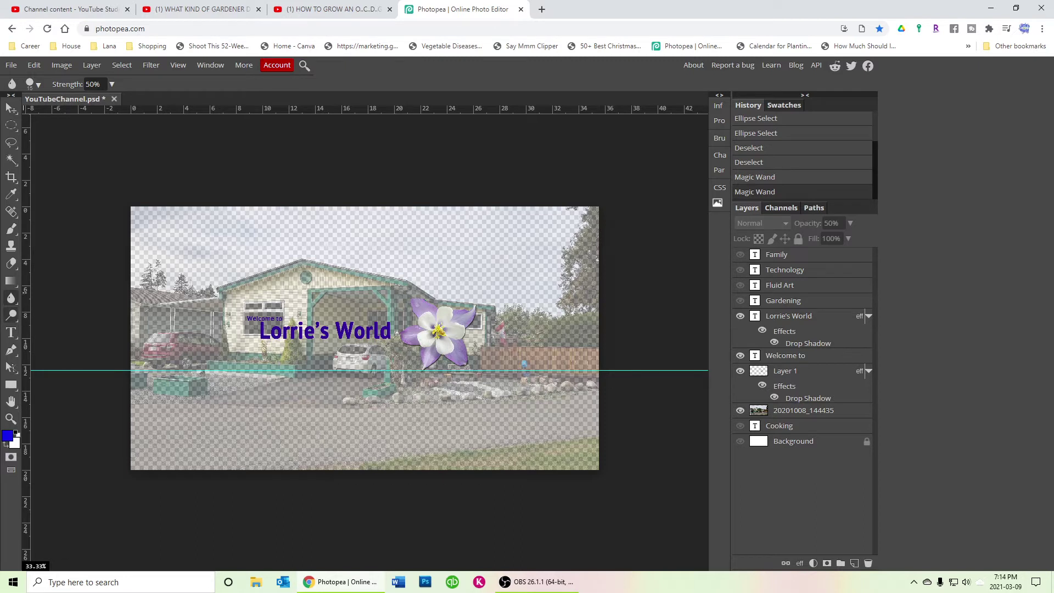
Examine the Dodge, Type, Pen, Path Select and Rectangle tools and their variants, ending on Parametric Shape.
click(11, 314)
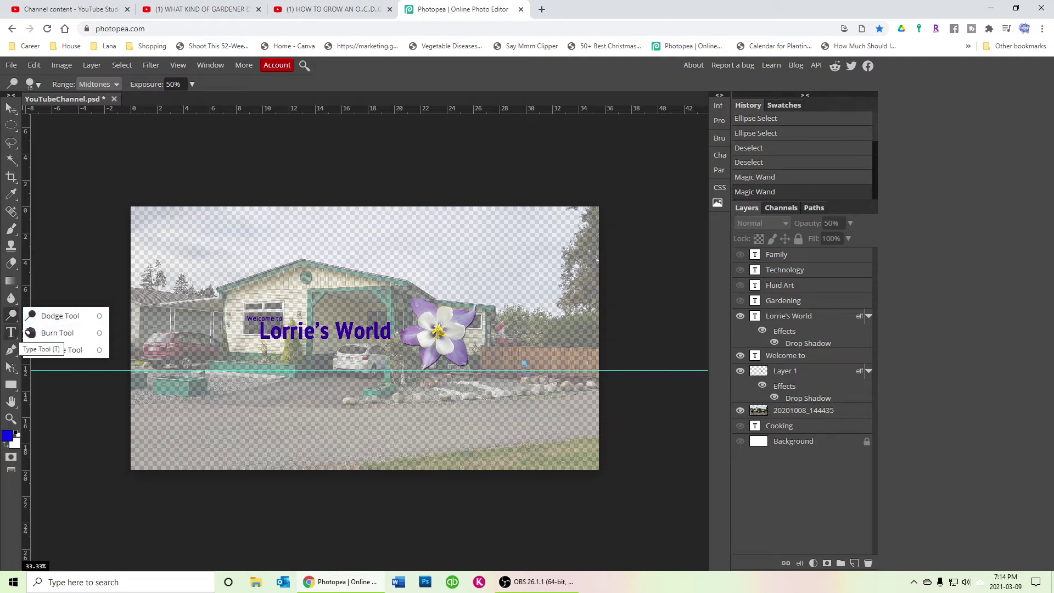
click(11, 332)
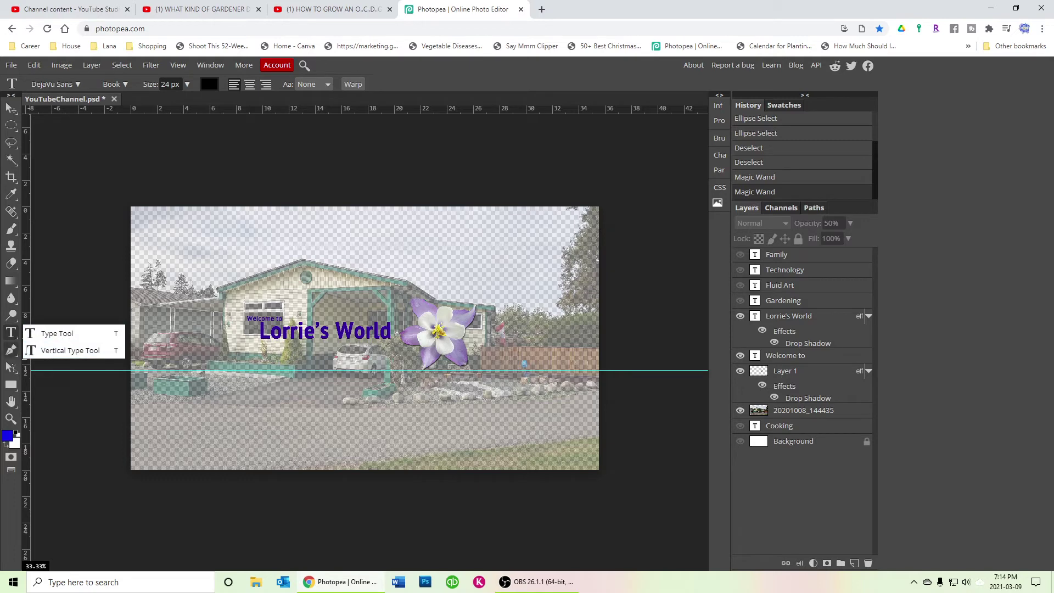
click(11, 350)
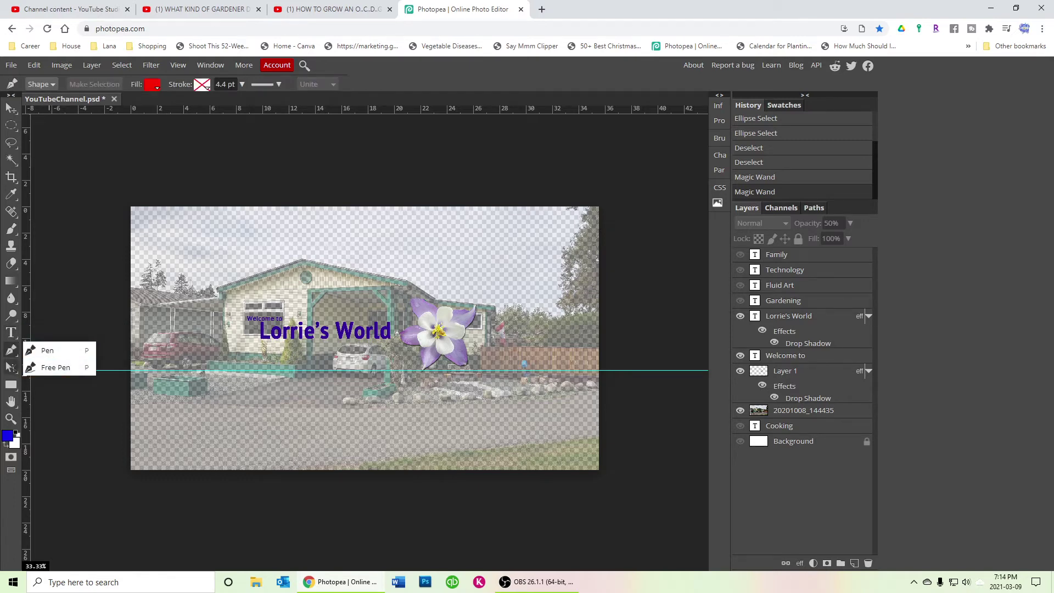
click(11, 367)
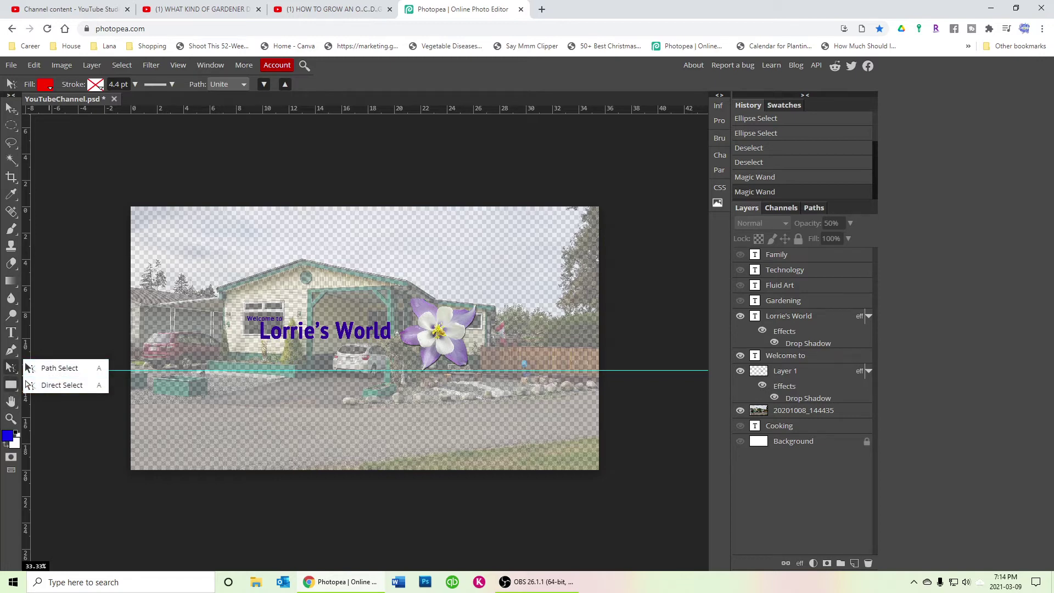
click(11, 384)
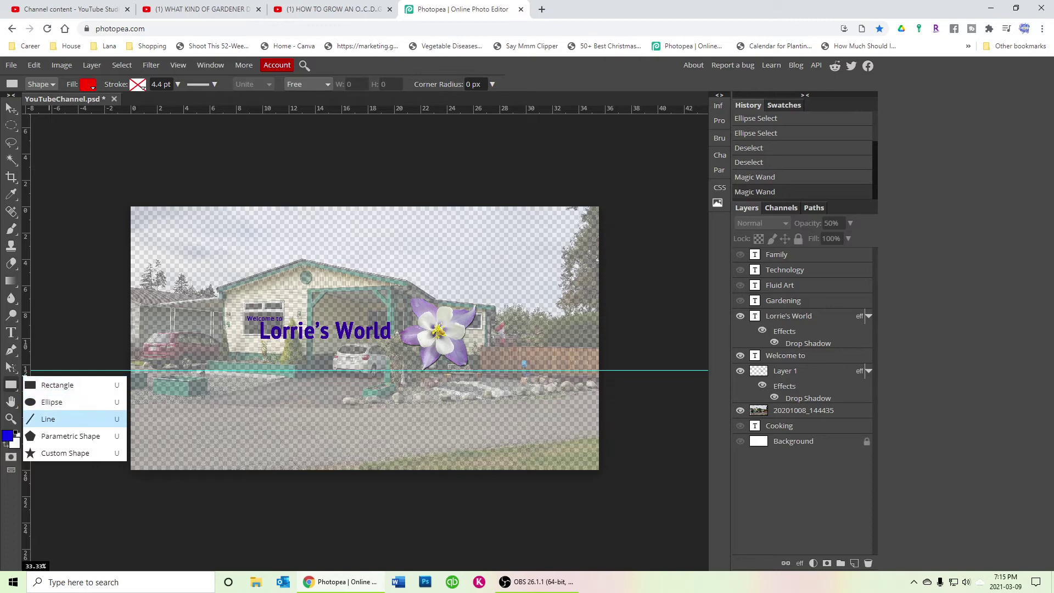
click(66, 436)
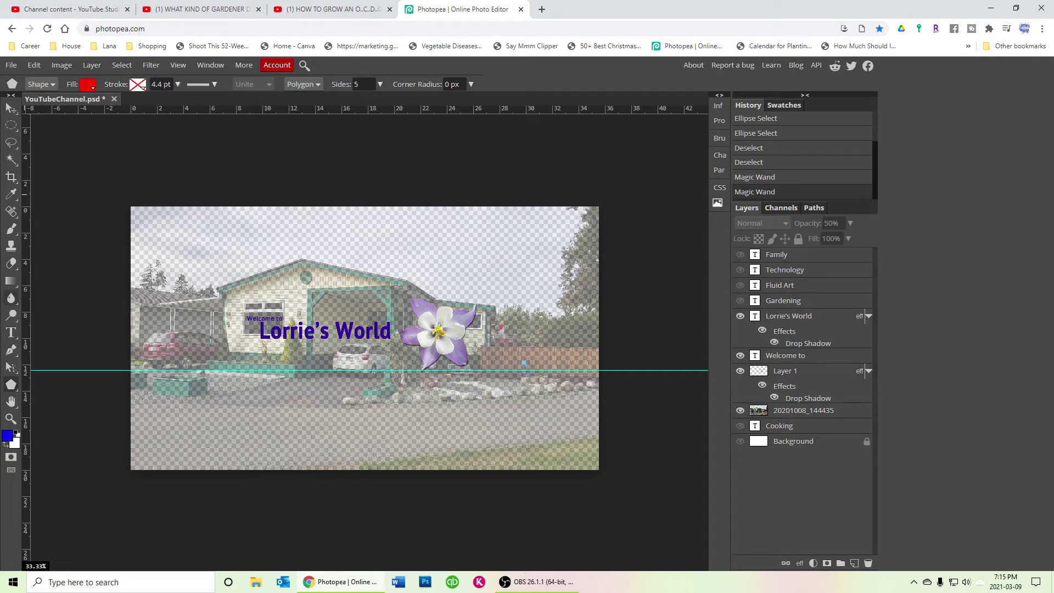
Revisit the Gradient, Eyedropper and Type tools and their variants.
click(11, 281)
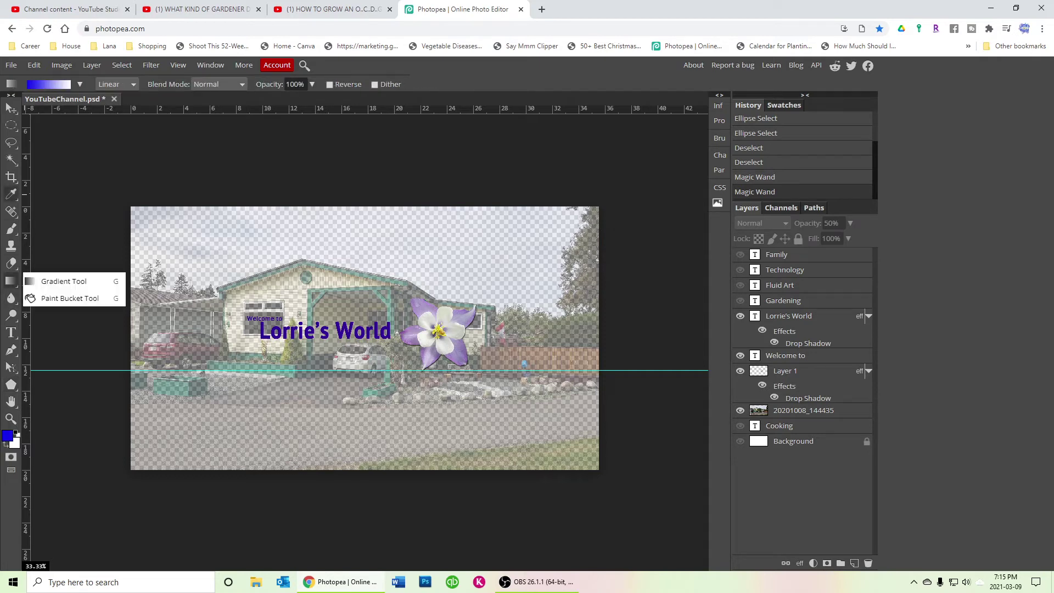
click(11, 193)
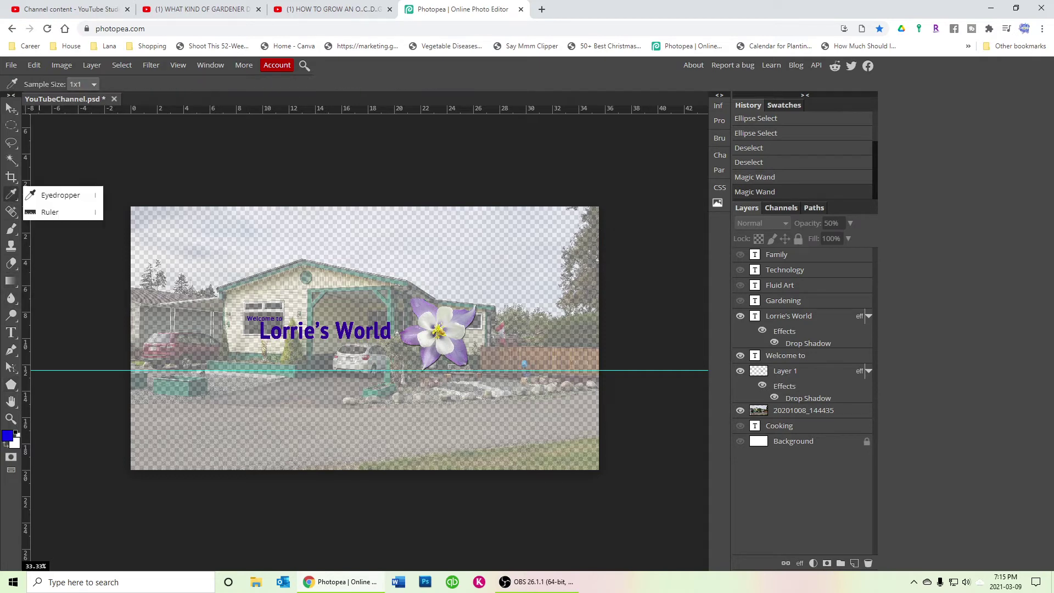
click(11, 332)
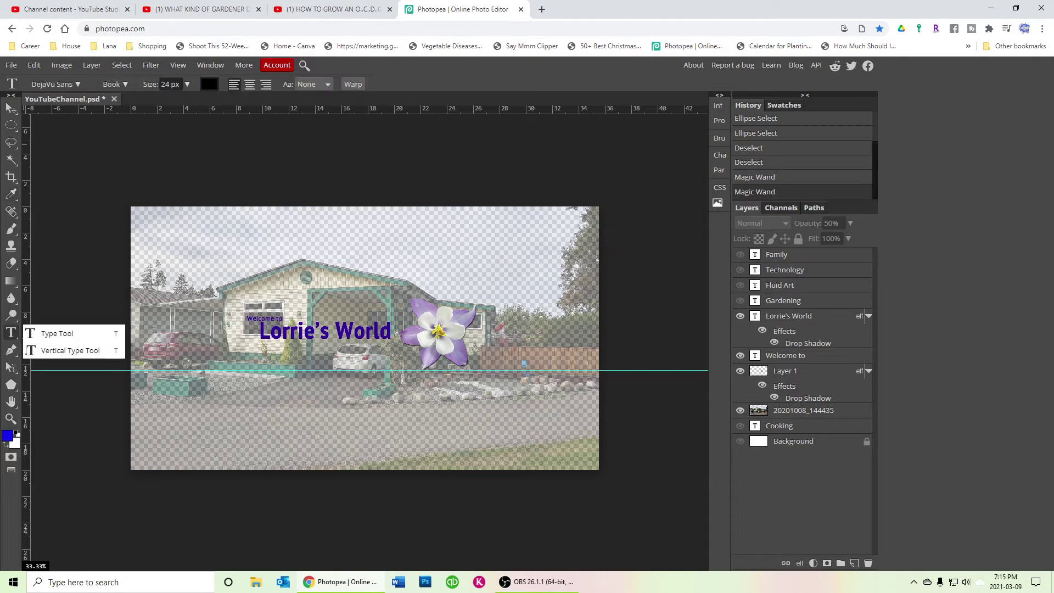
Choose the Parametric Shape tool, set its stroke to the yellow pattern fill, and view the available patterns.
click(11, 384)
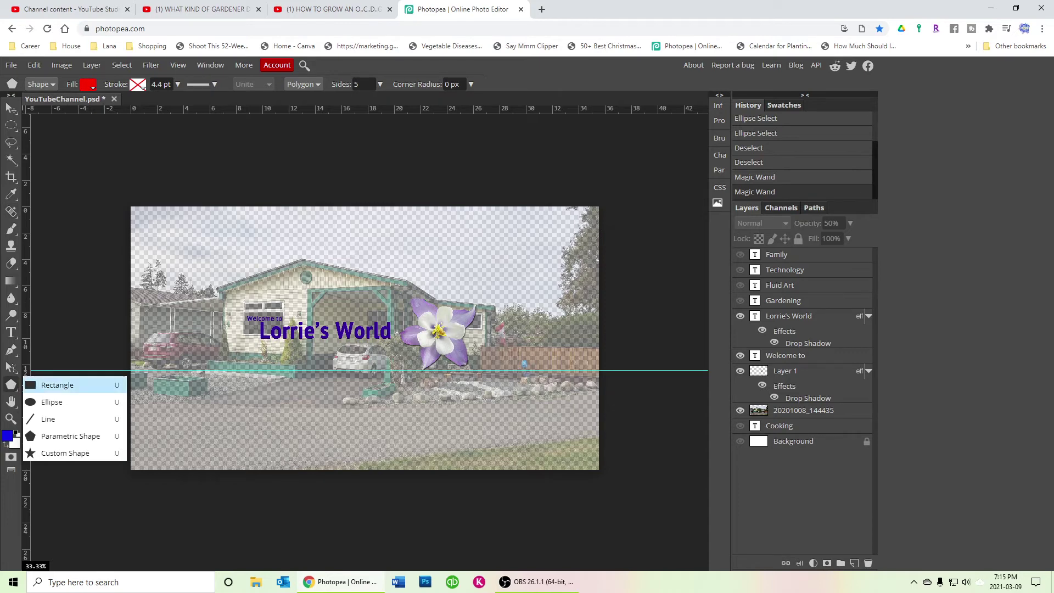
click(70, 436)
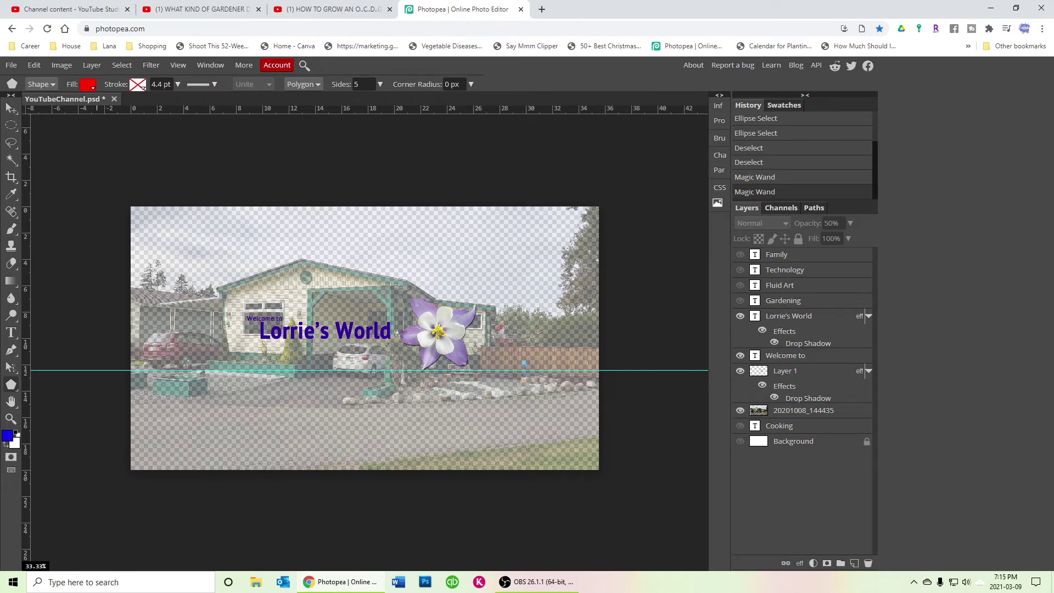
click(138, 84)
click(224, 106)
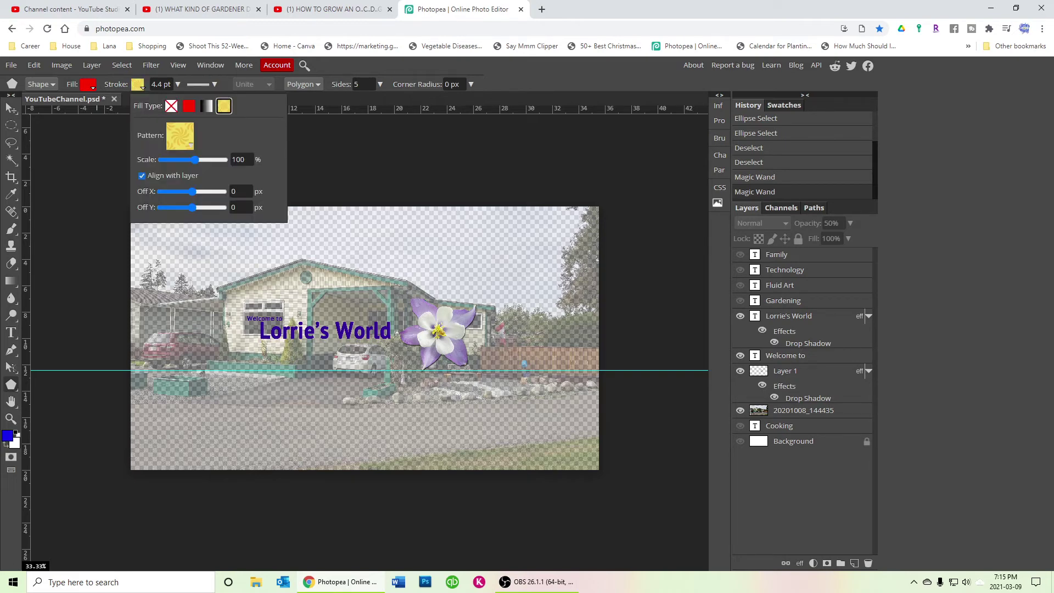
click(180, 135)
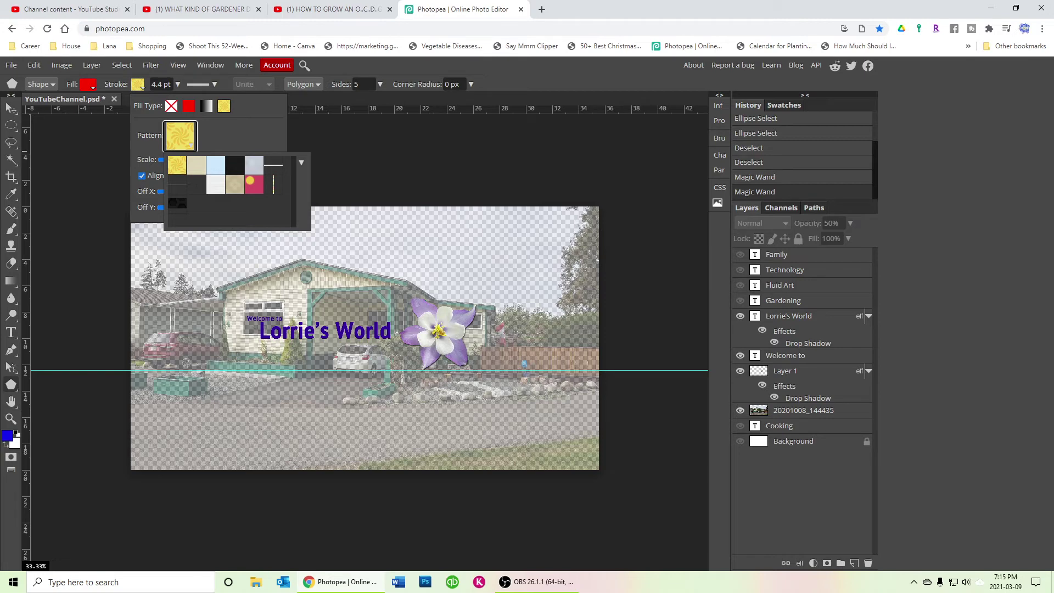
click(239, 131)
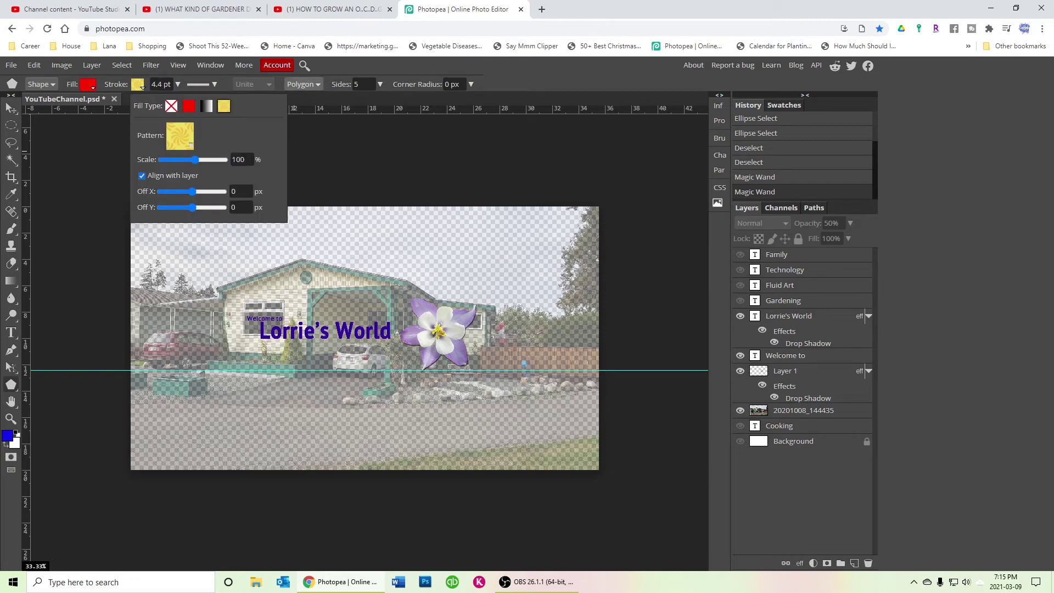
Draw a red five-pointed star with a 6 px corner radius over the banner's upper left, and move it down toward the title.
click(303, 84)
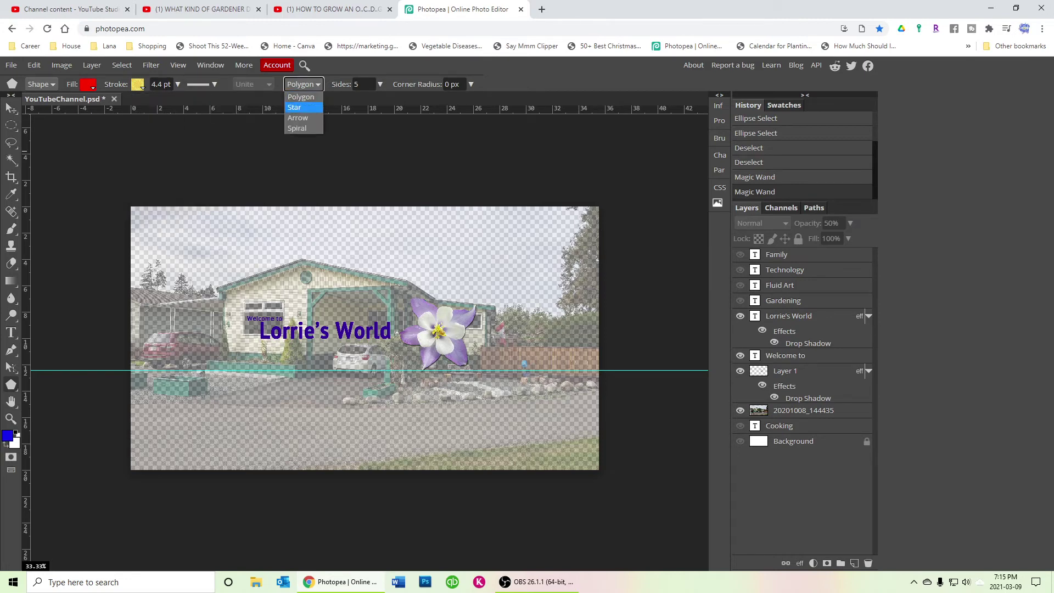
click(308, 107)
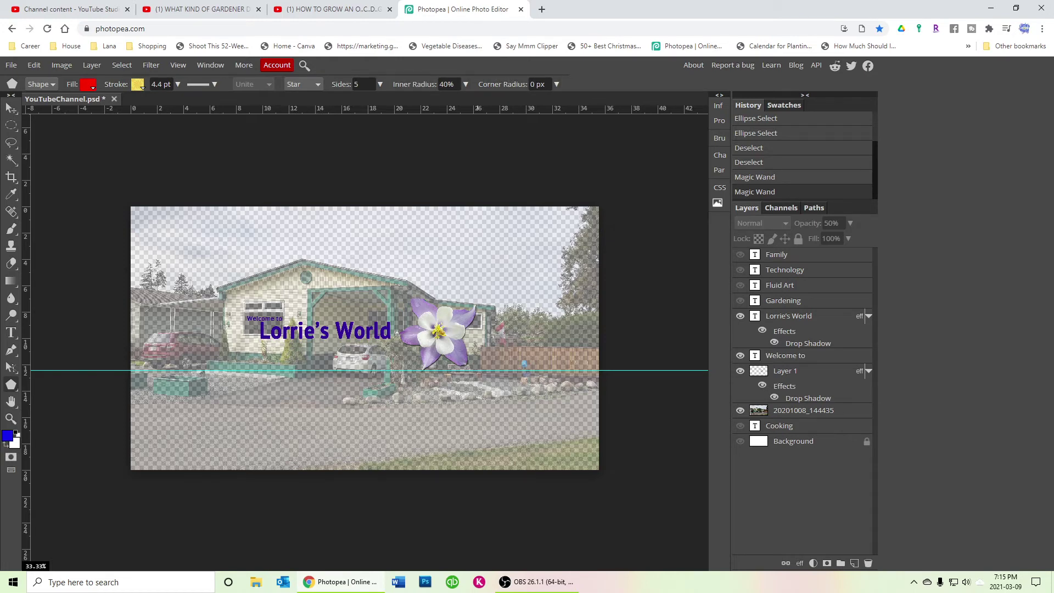
click(556, 85)
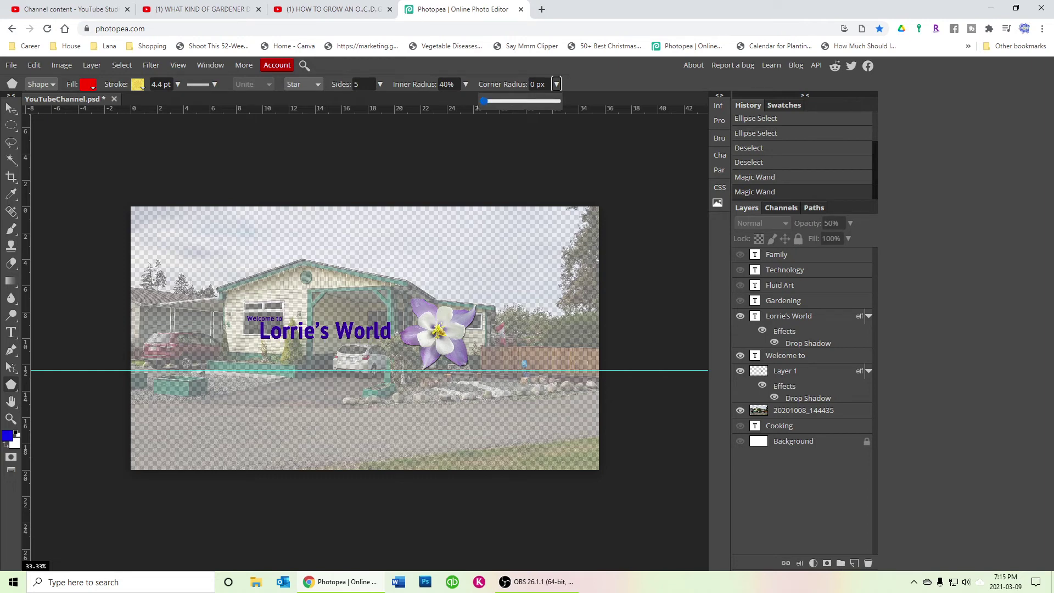
drag(483, 101, 492, 101)
drag(209, 242, 254, 303)
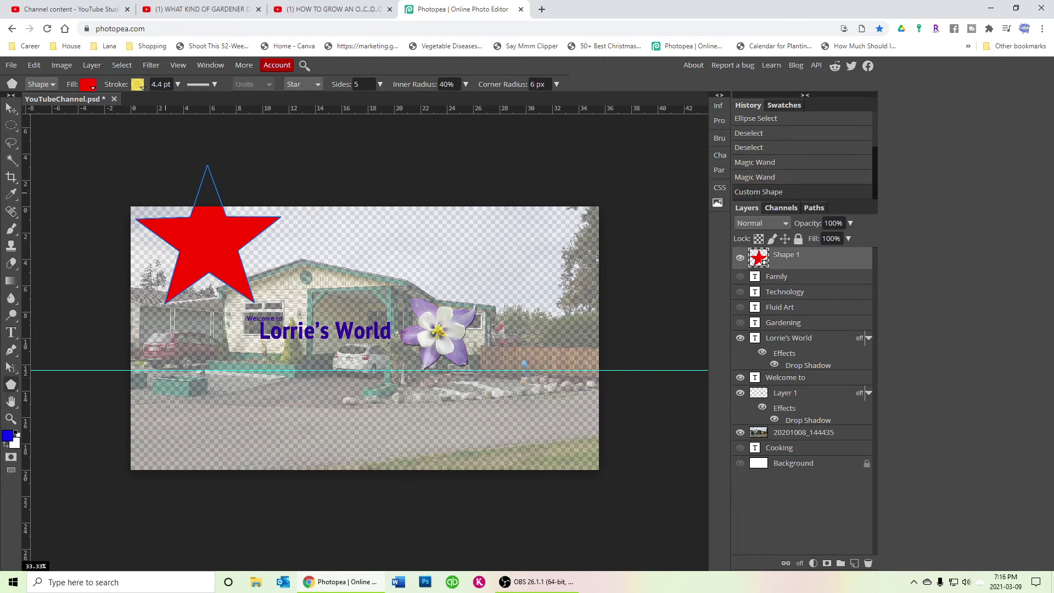
click(11, 108)
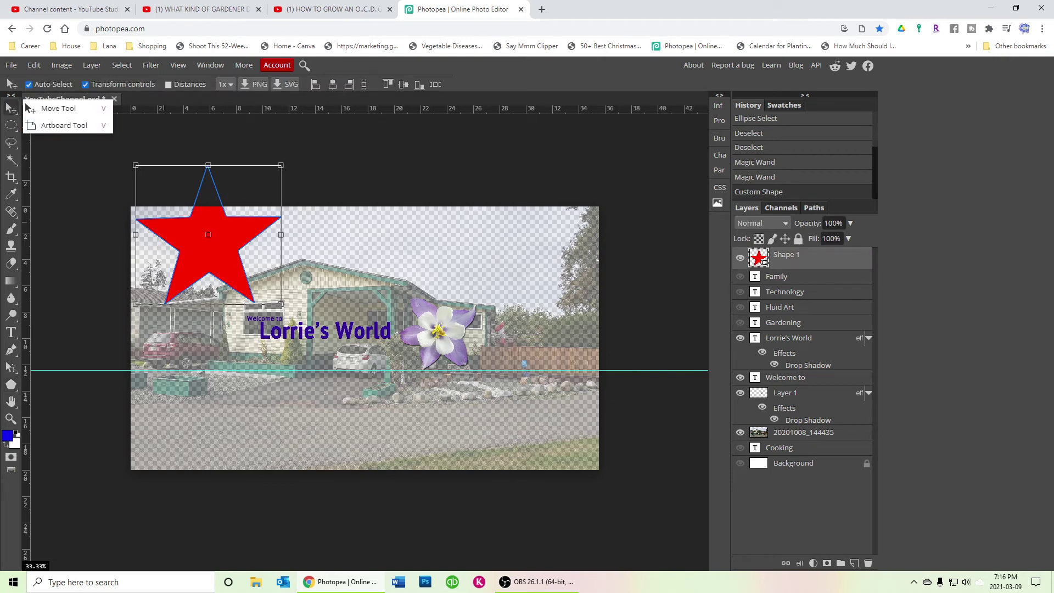
drag(208, 253, 264, 294)
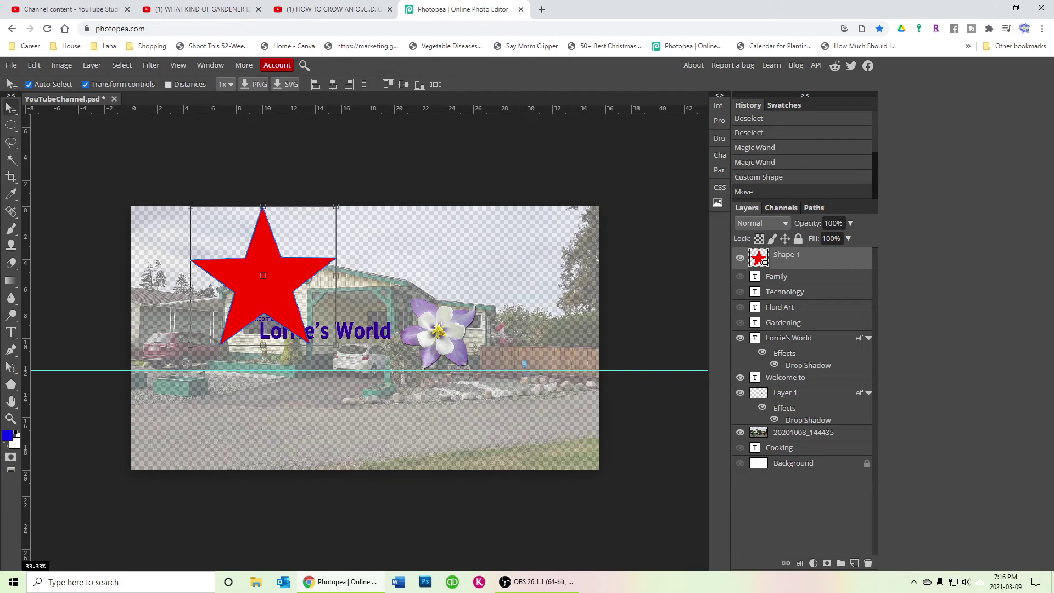
Step through the earlier Ellipse Select history states and revert the banner to its Open state.
scroll(802, 156, up, 2)
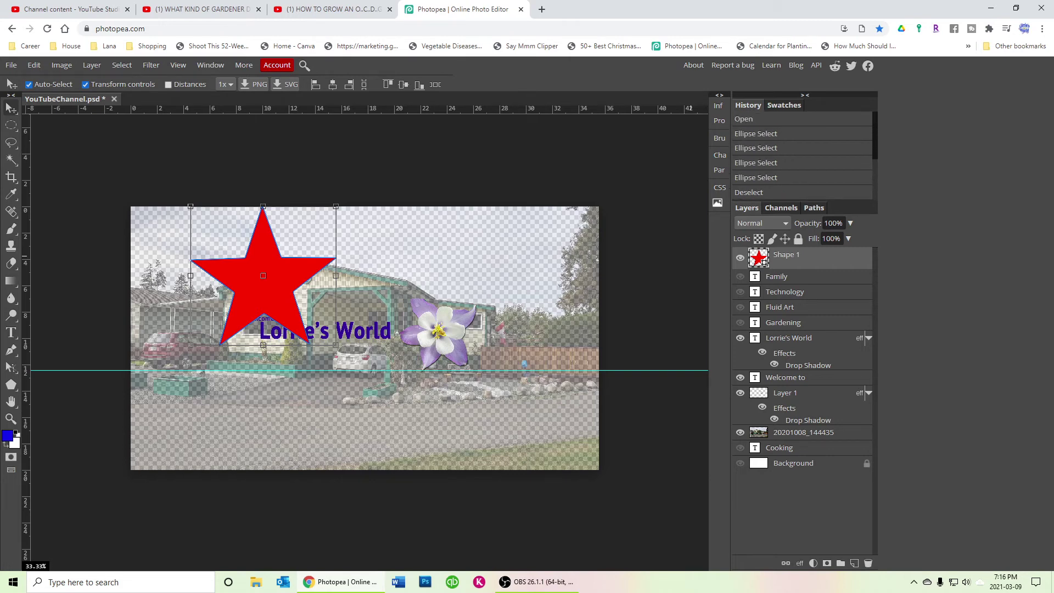
click(744, 119)
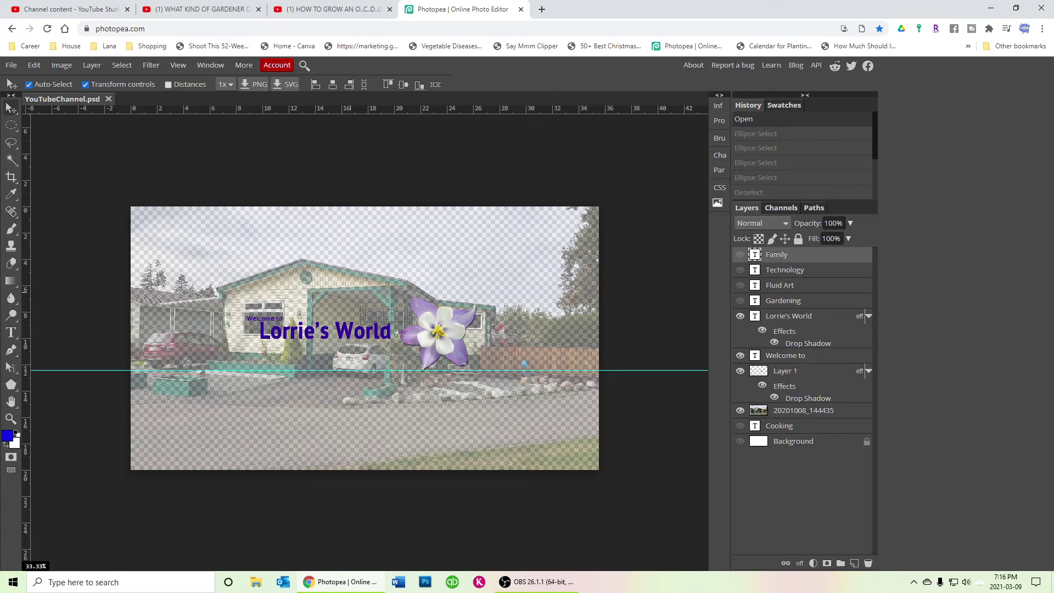
click(755, 134)
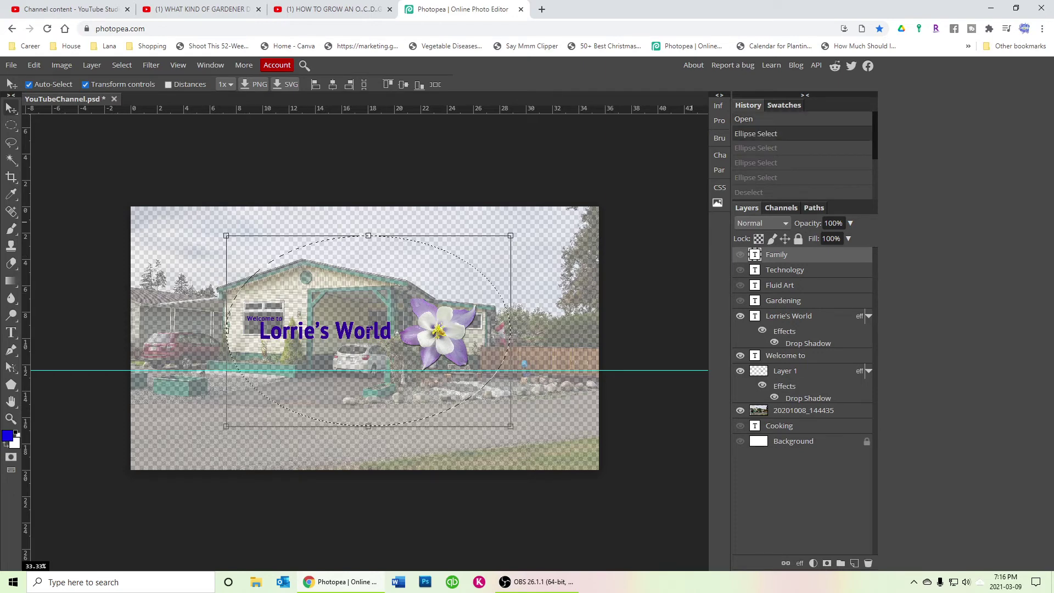
click(756, 148)
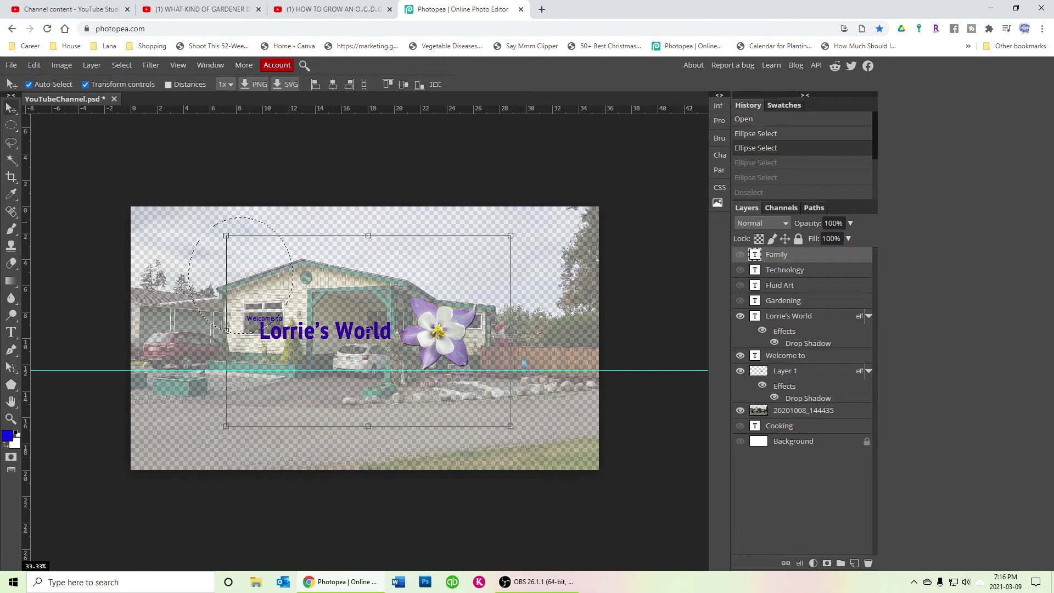
click(756, 178)
click(755, 163)
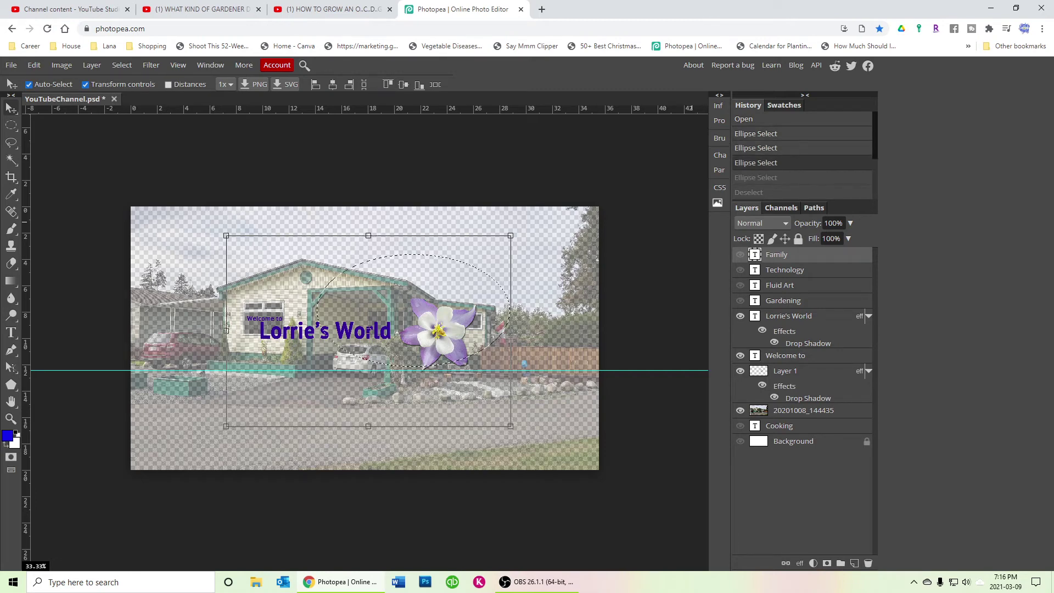
click(756, 133)
click(756, 119)
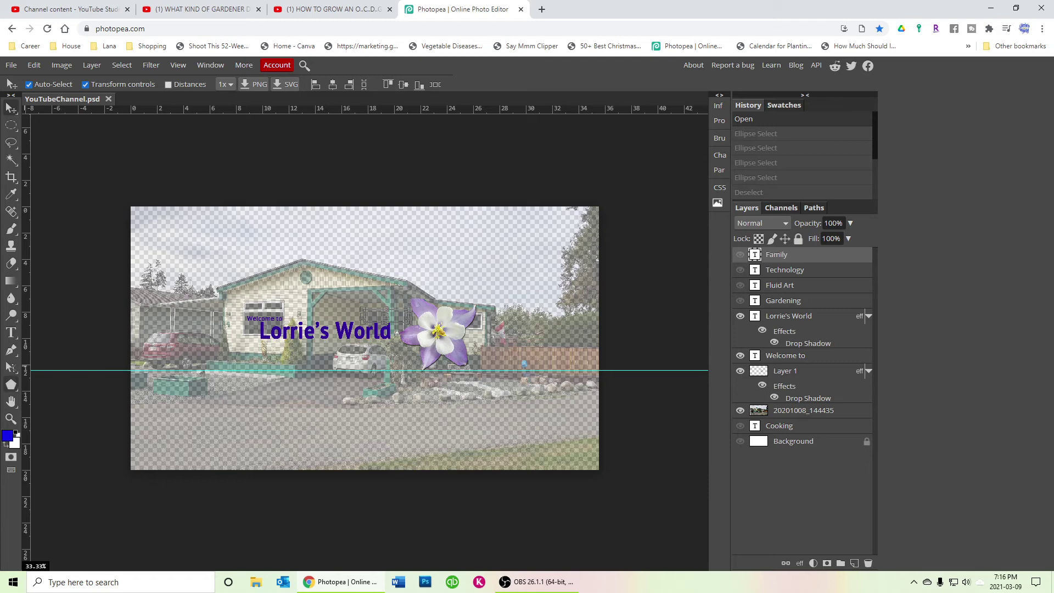
With the Hand Tool active, restore the default colours and set the background colour to light pink f7d5d5.
click(11, 401)
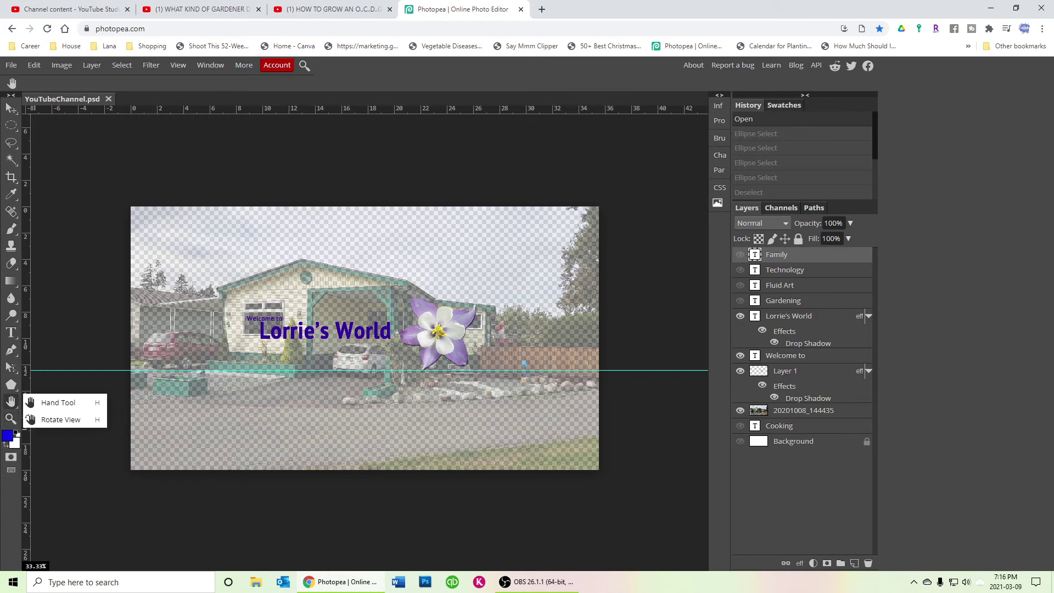
key(d)
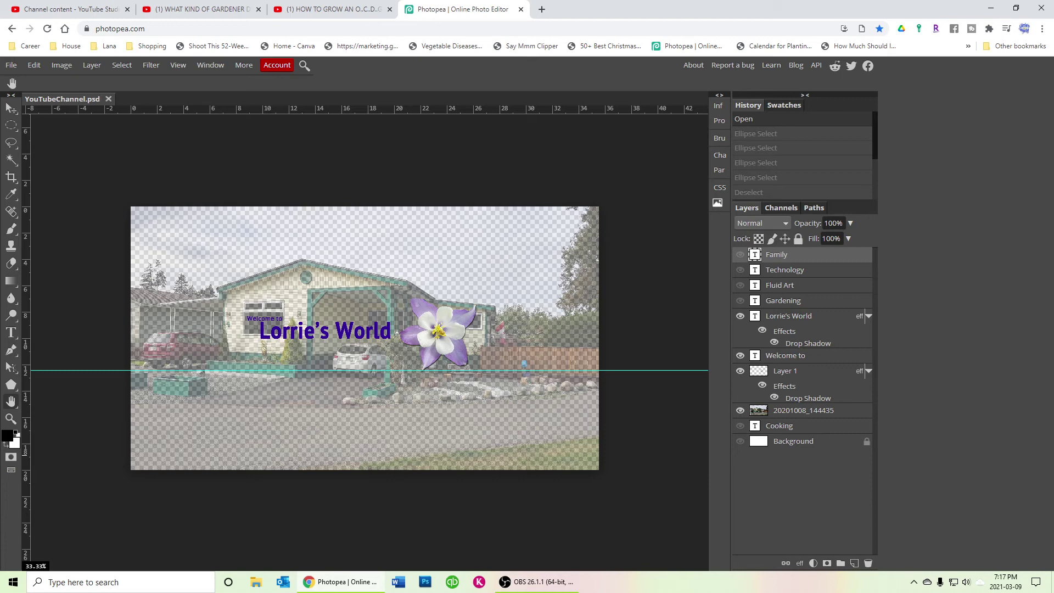
click(14, 442)
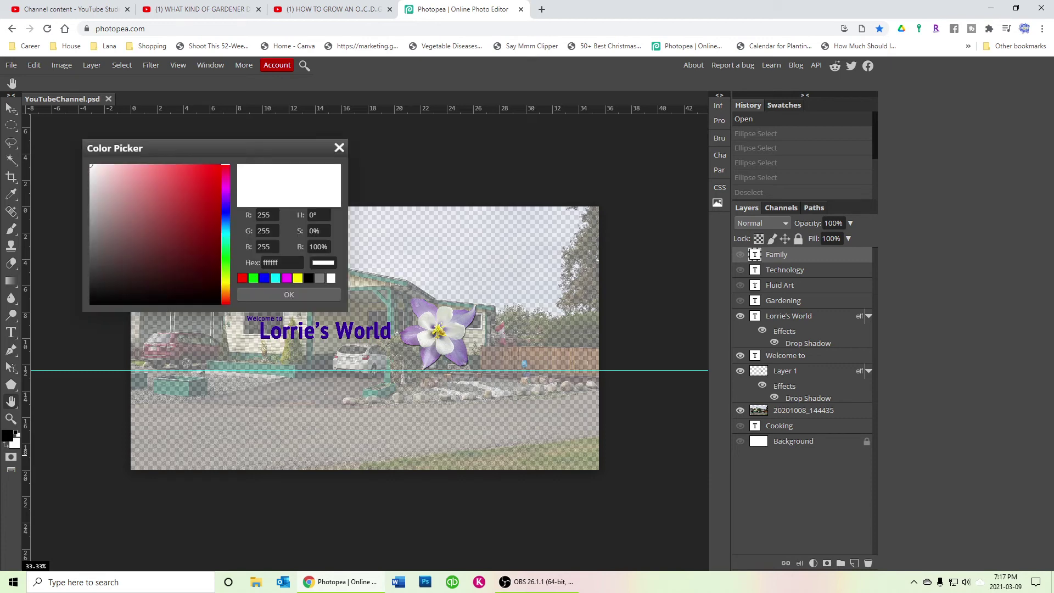
click(108, 169)
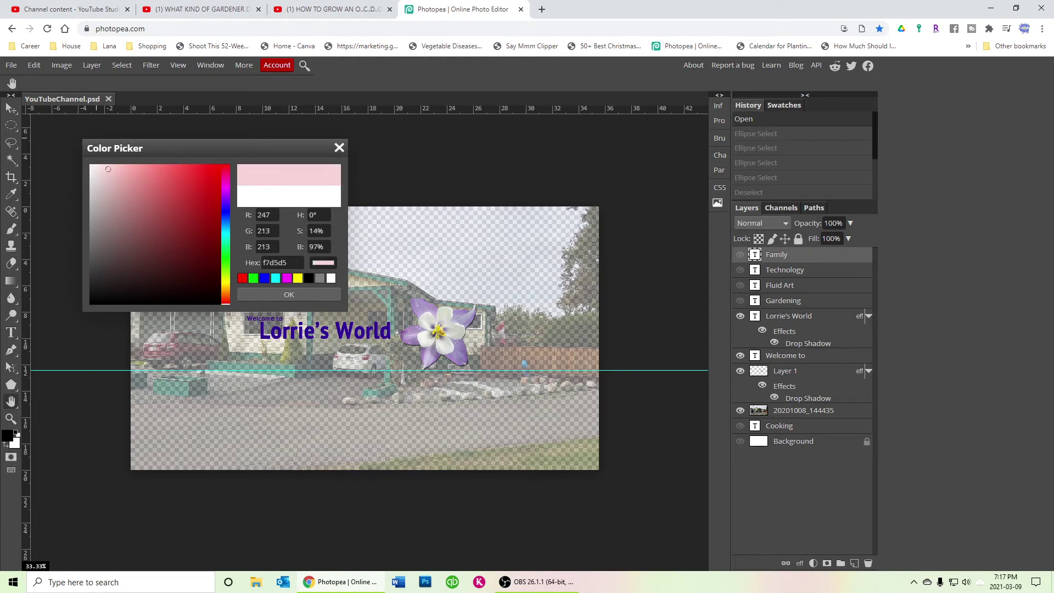
click(289, 294)
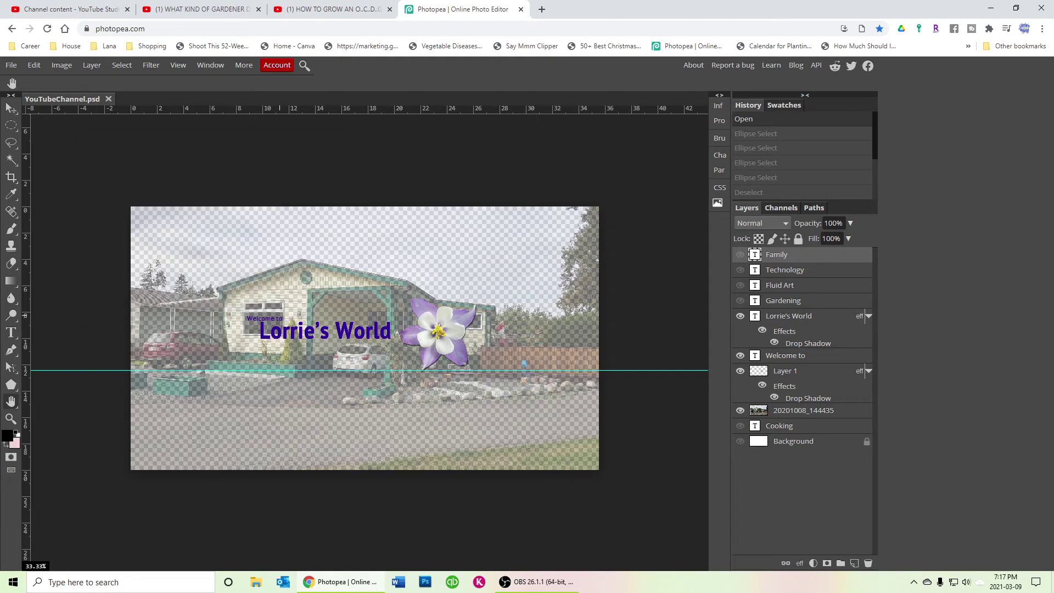
Set the foreground colour to red ea2424.
click(7, 434)
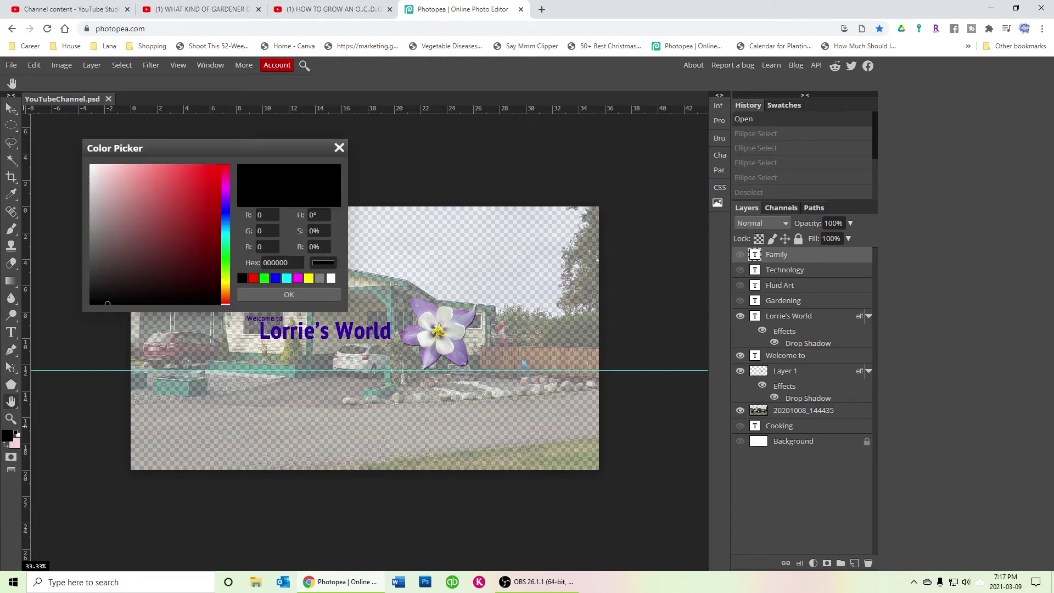
click(201, 176)
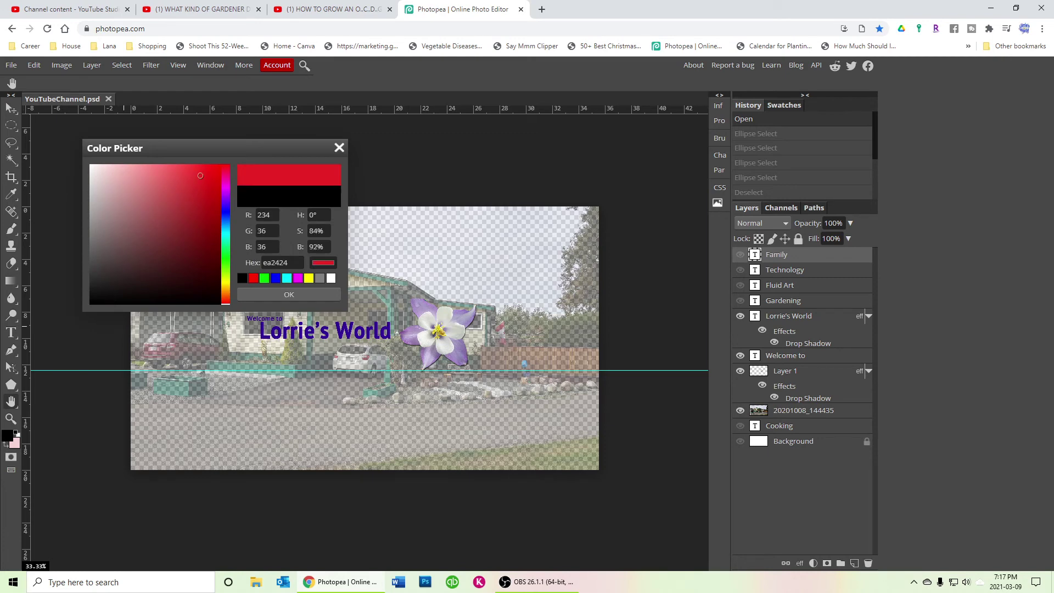
click(288, 294)
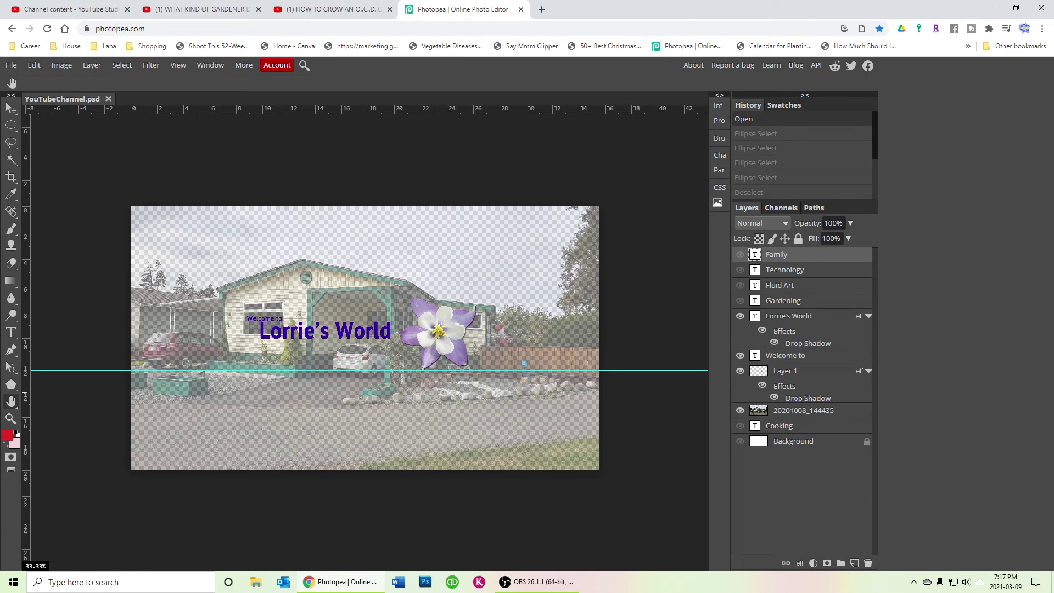
Add the text "Hello" with the Type Tool over the sky above the house roof and commit it.
click(11, 333)
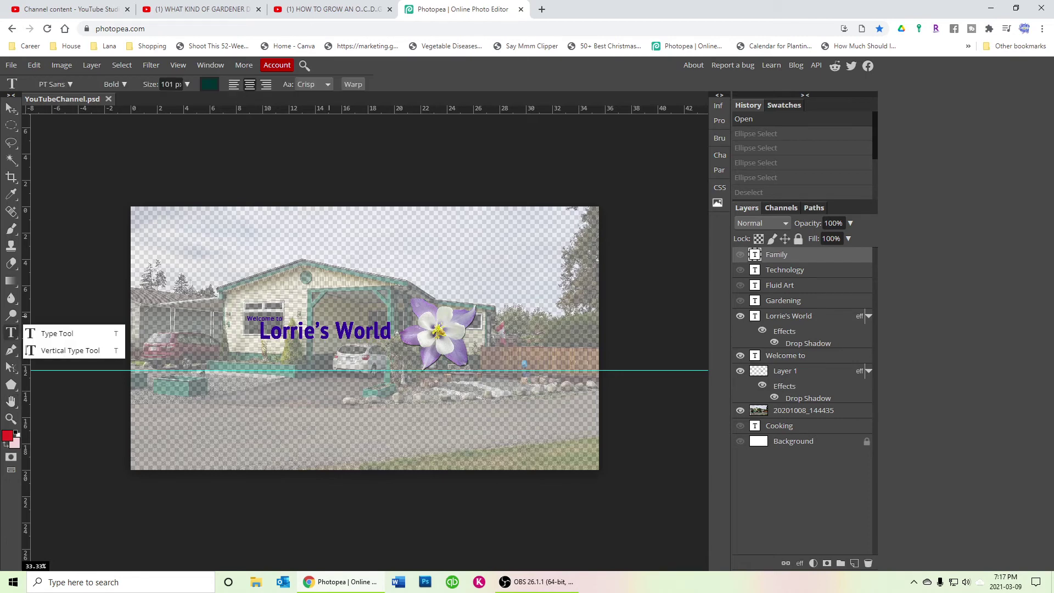
click(57, 333)
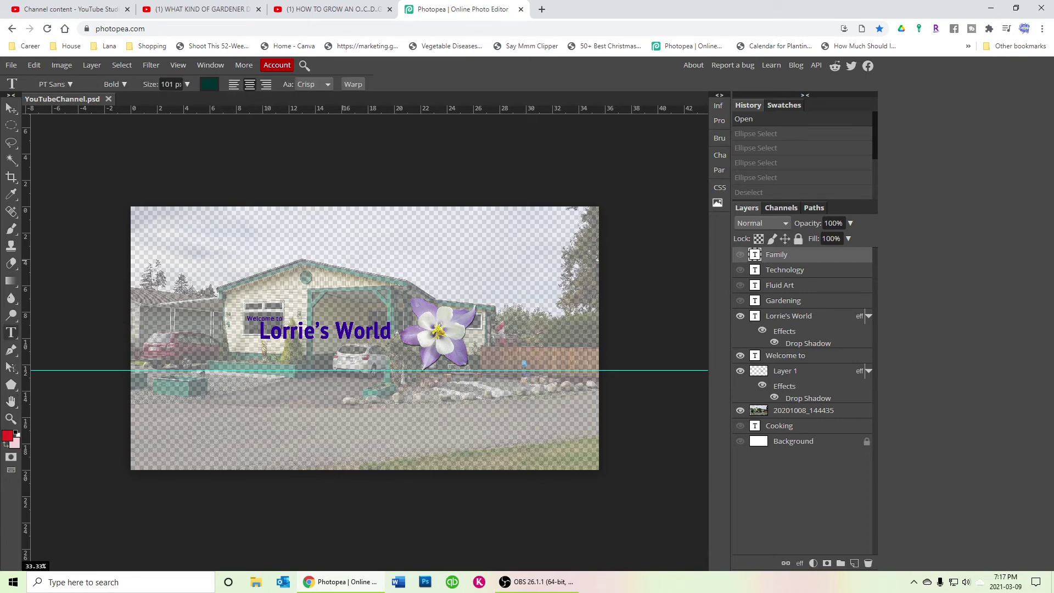
click(251, 236)
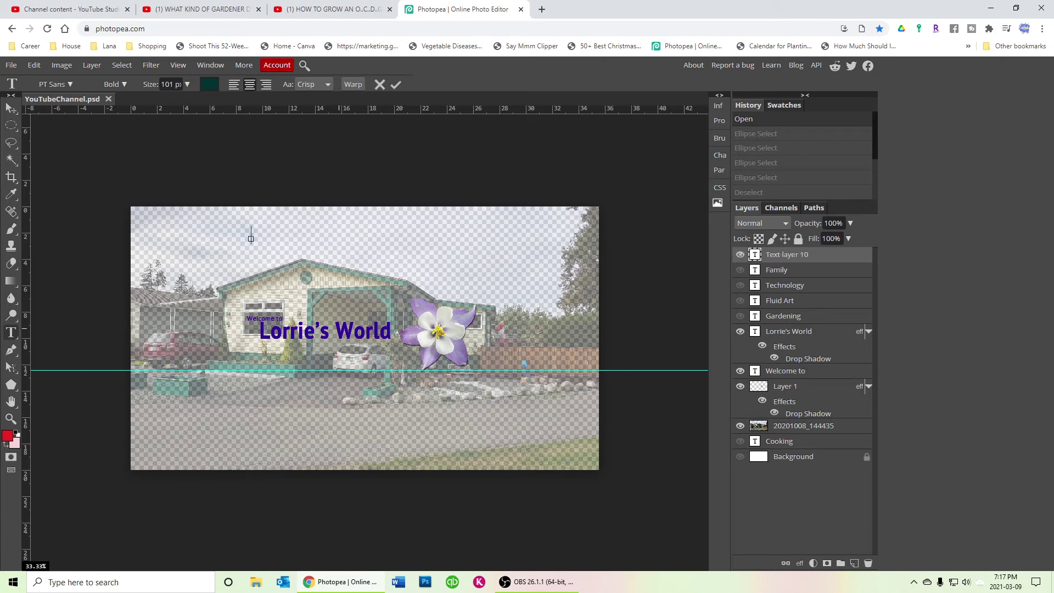
text(llo)
click(396, 84)
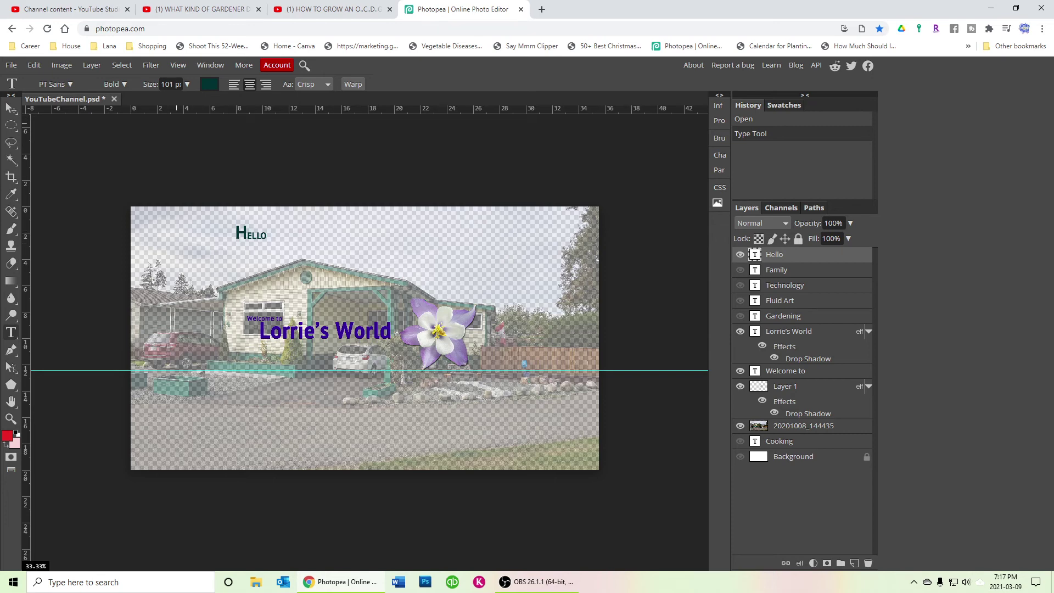
View the Hello text's colour in the Color Picker without altering it, and delete the Hello layer.
click(209, 84)
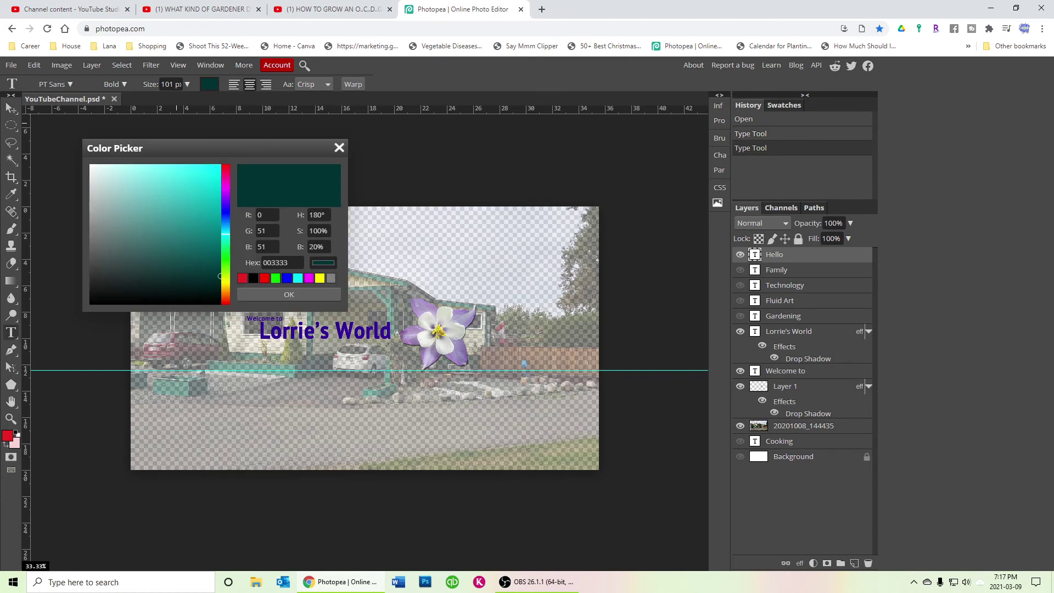
key(Return)
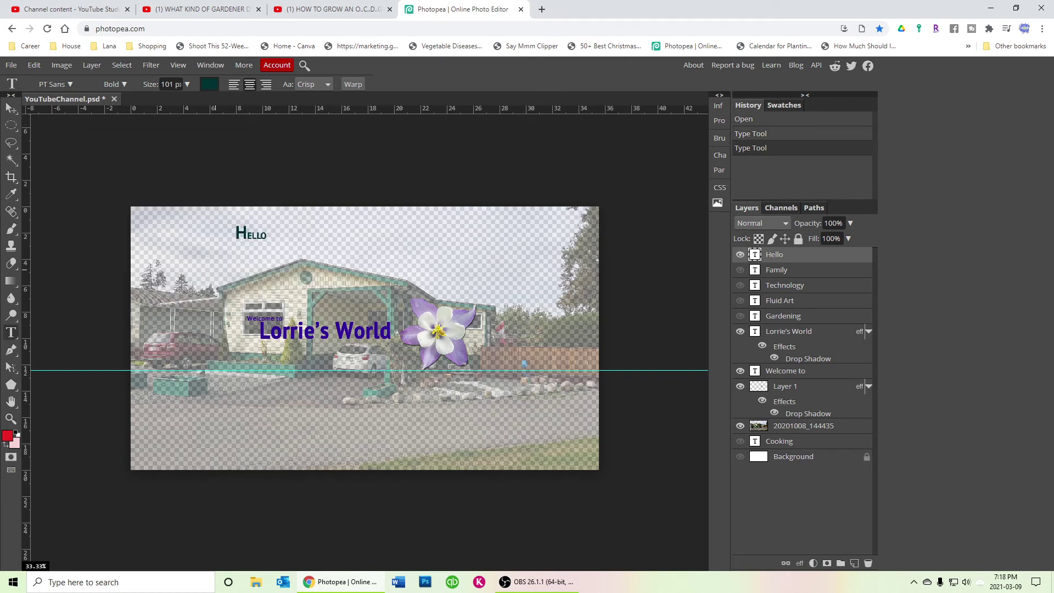
click(248, 237)
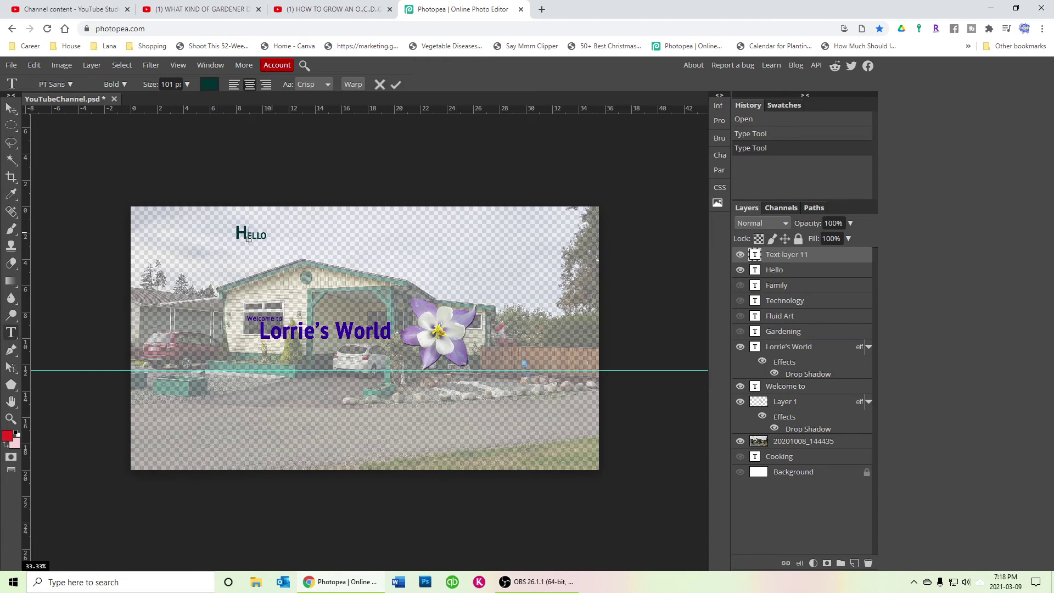
click(379, 84)
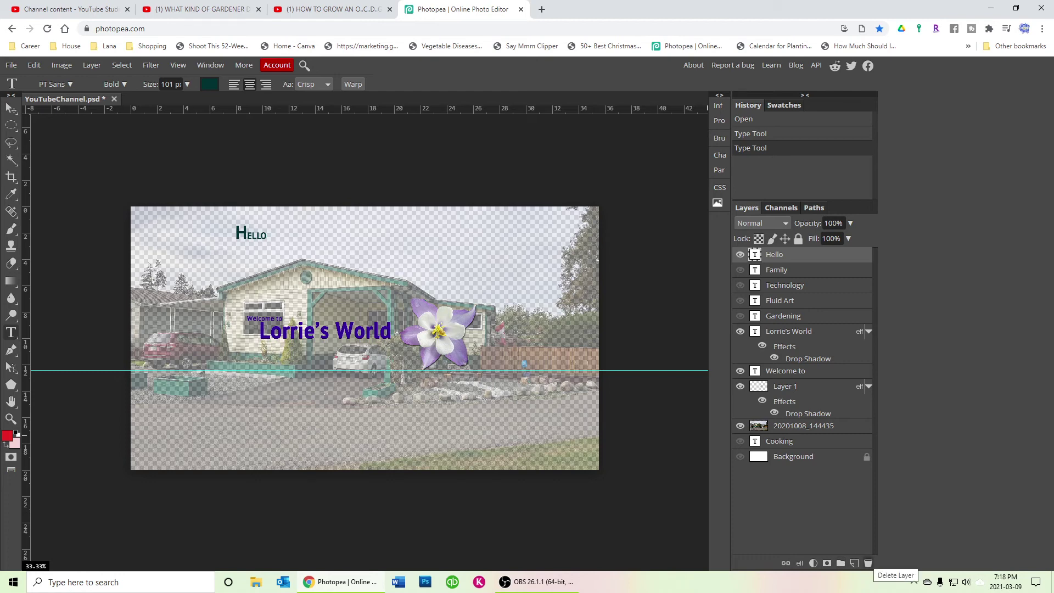
click(867, 563)
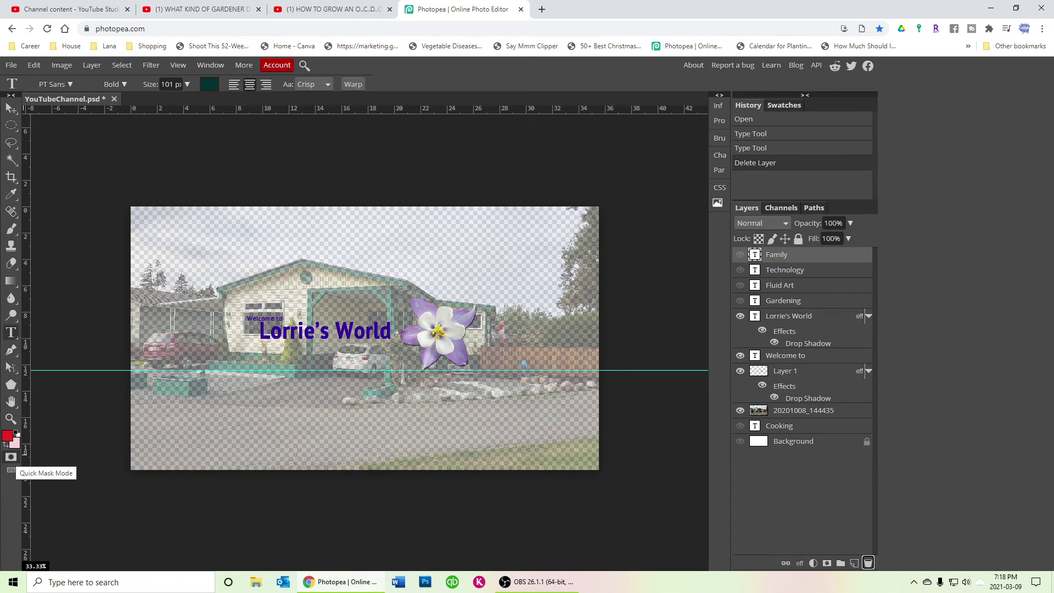
Turn on Quick Mask Mode and show the virtual Ctrl, Alt and Shift keys.
click(11, 457)
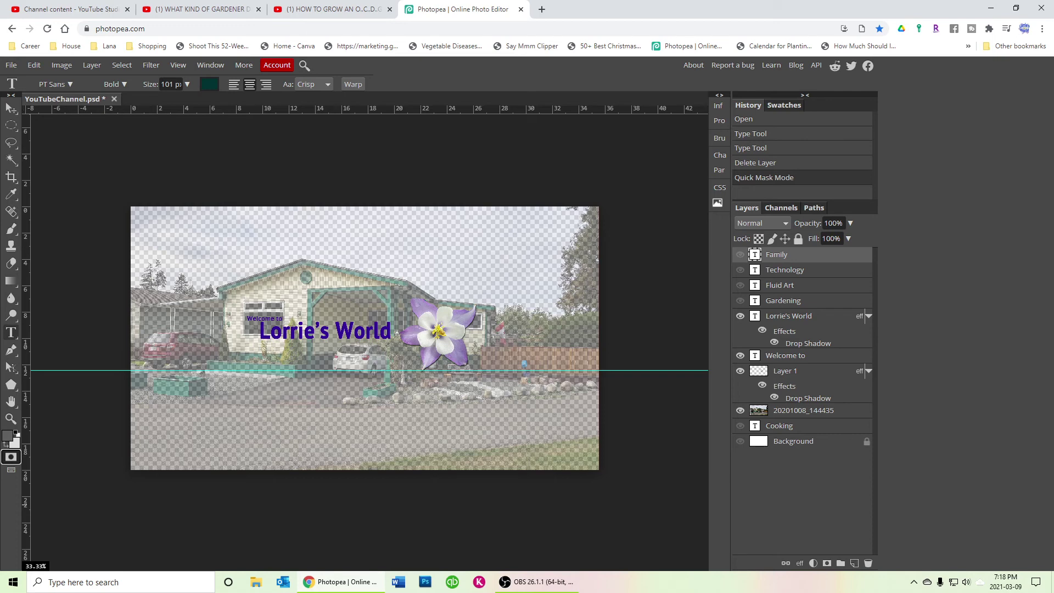
click(11, 470)
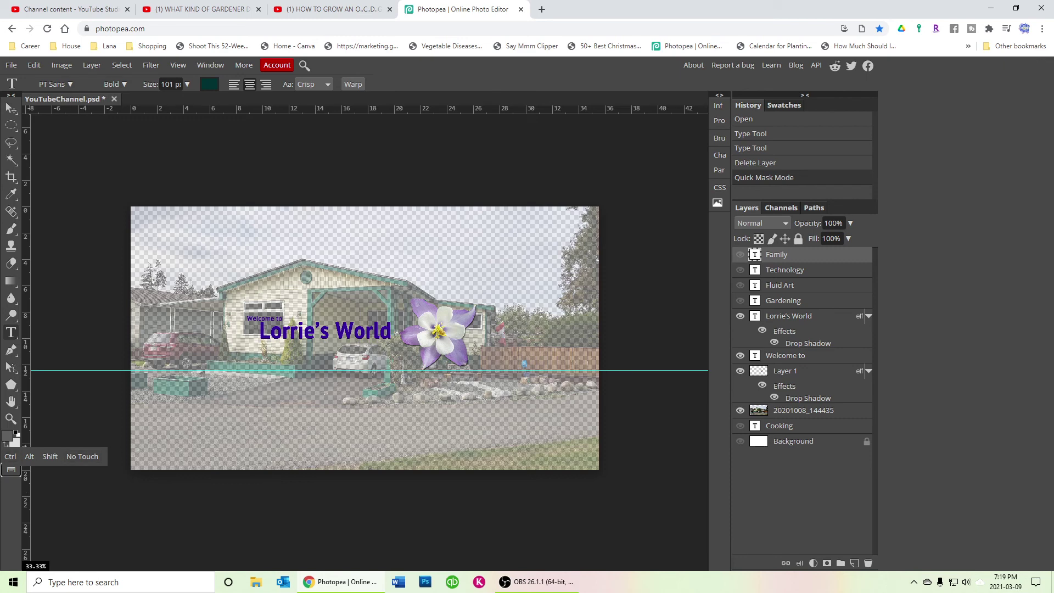
Commit an empty text layer placed just below the banner and switch to the Move Tool.
click(181, 494)
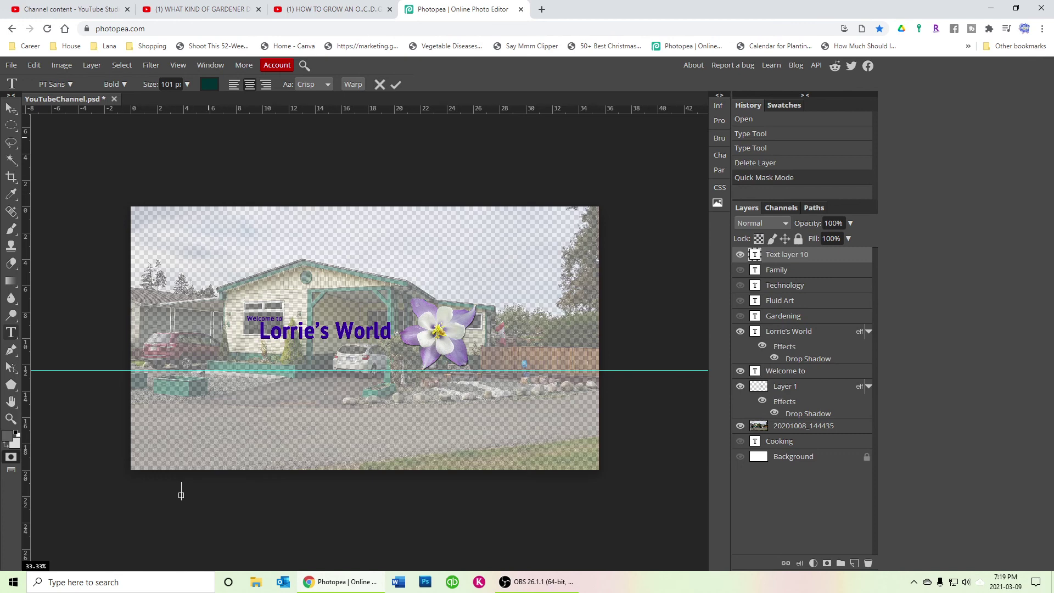
click(396, 85)
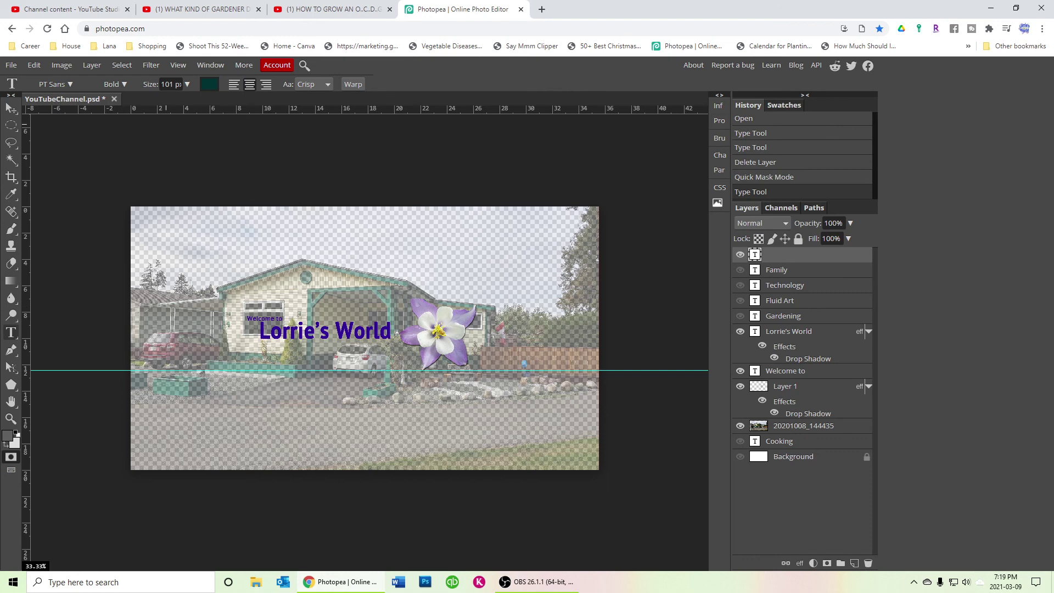
click(11, 108)
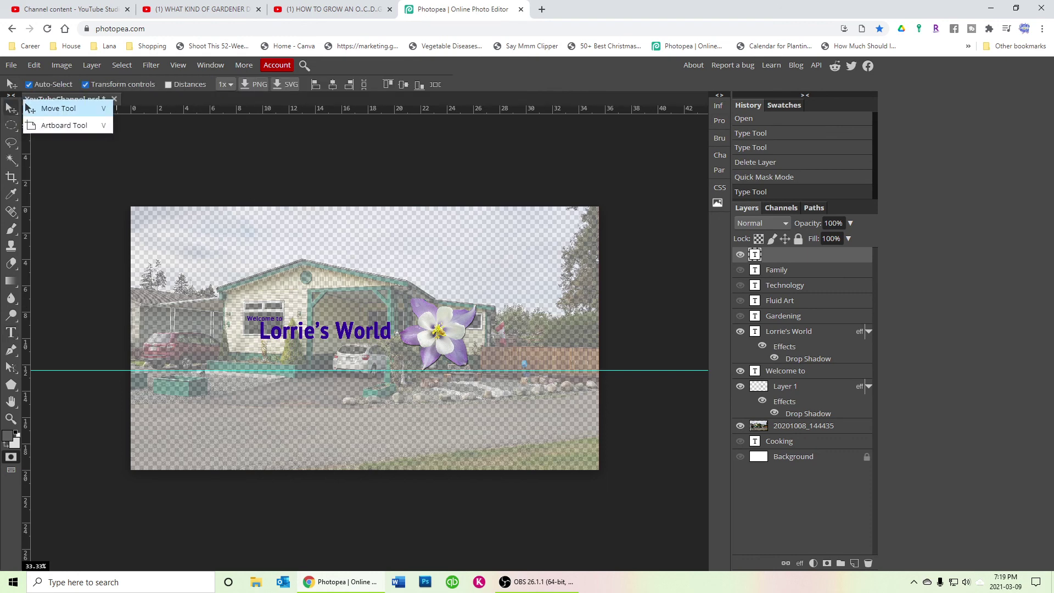
click(29, 108)
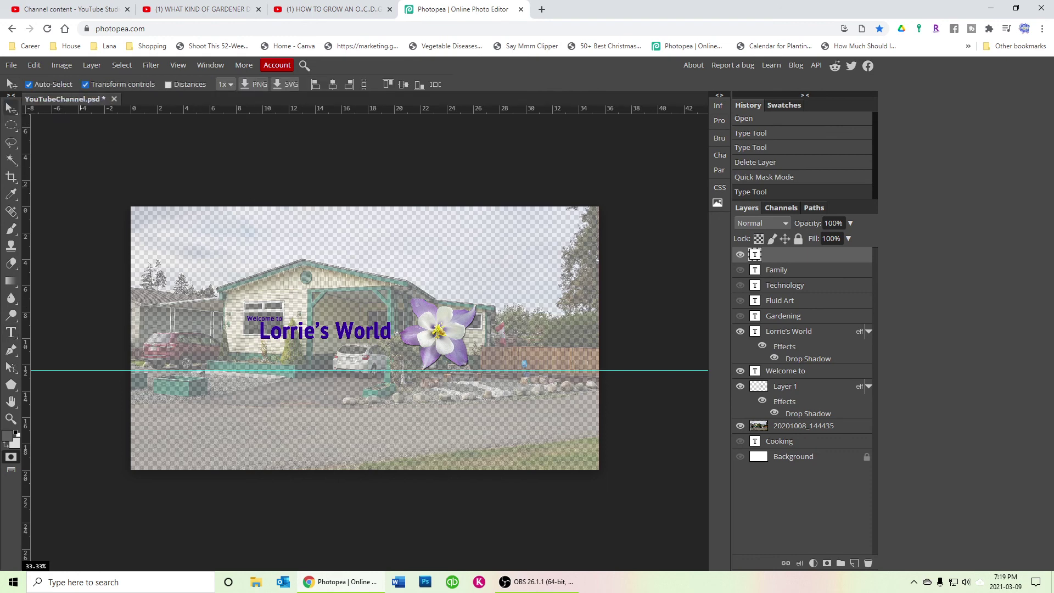